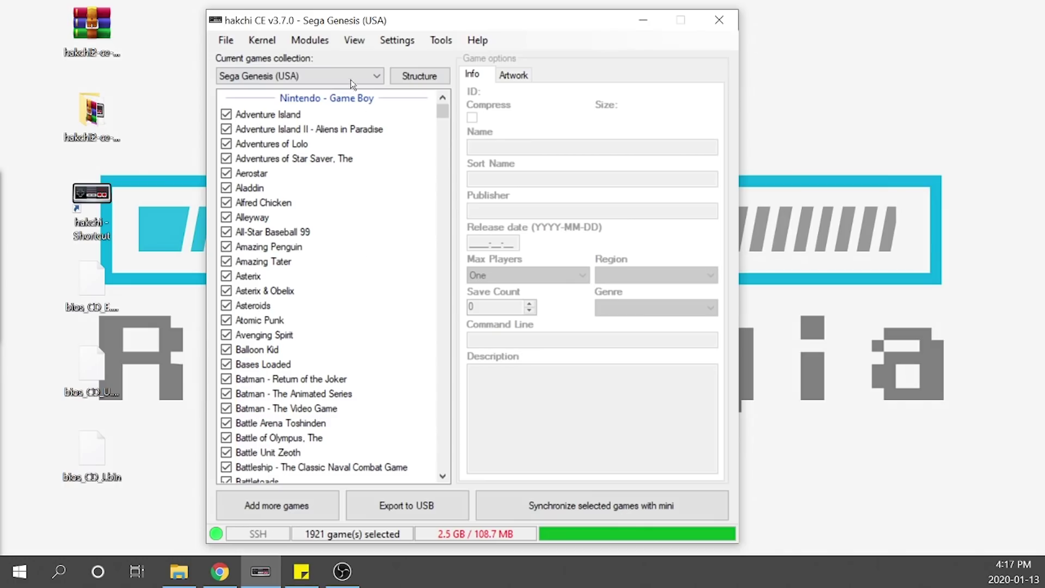
Download and install the Xtreme Overclock module from the KMFD RetroArch category of KMFD's Mod Hub.
click(323, 43)
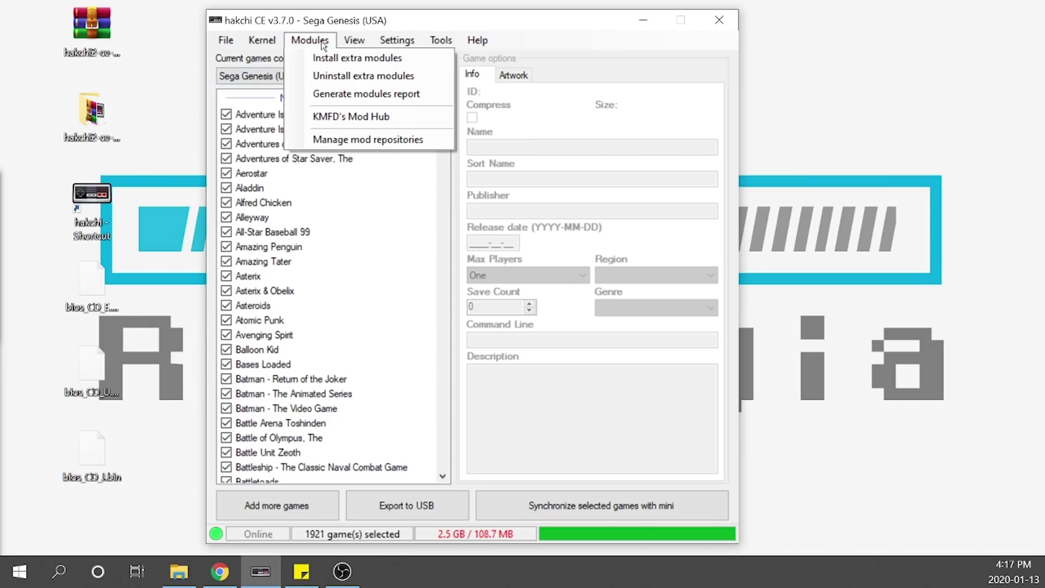
click(351, 118)
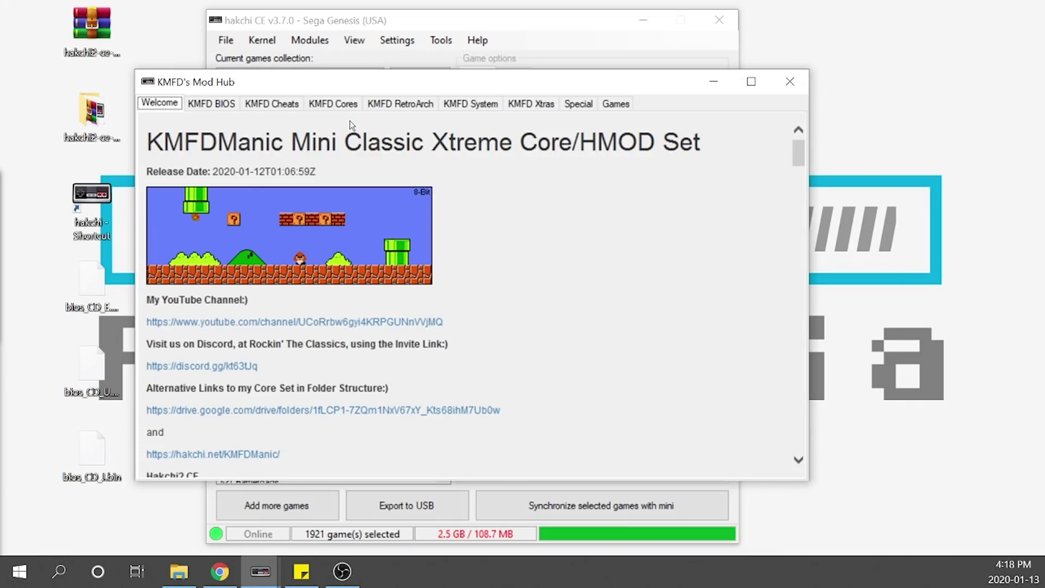
click(404, 103)
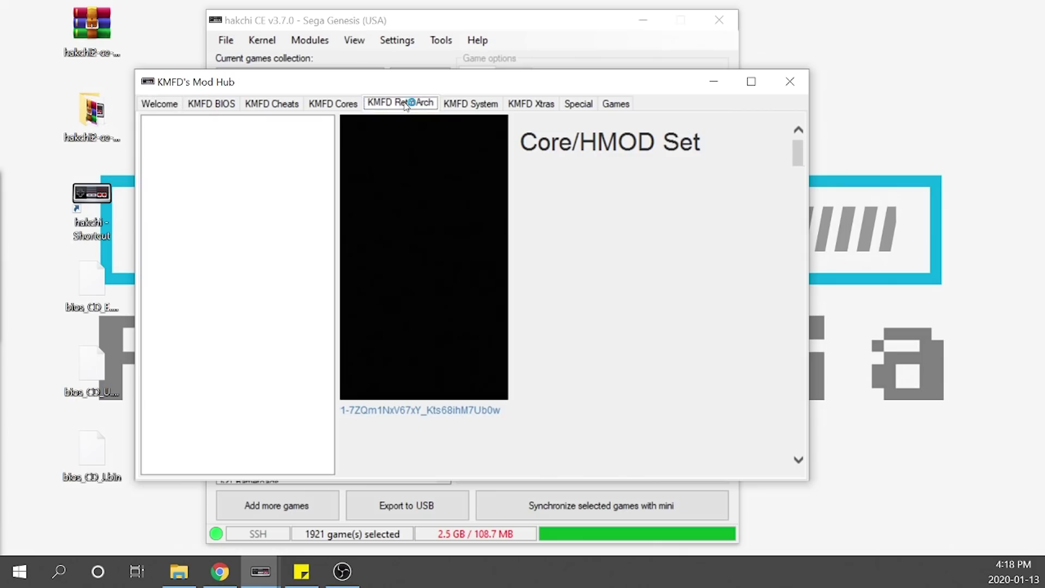
click(203, 190)
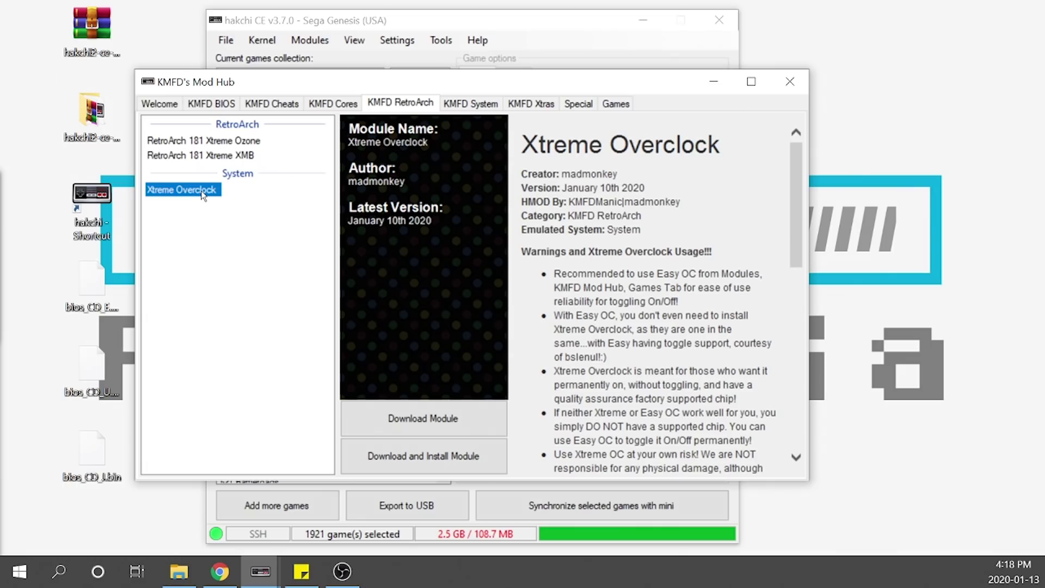
click(419, 460)
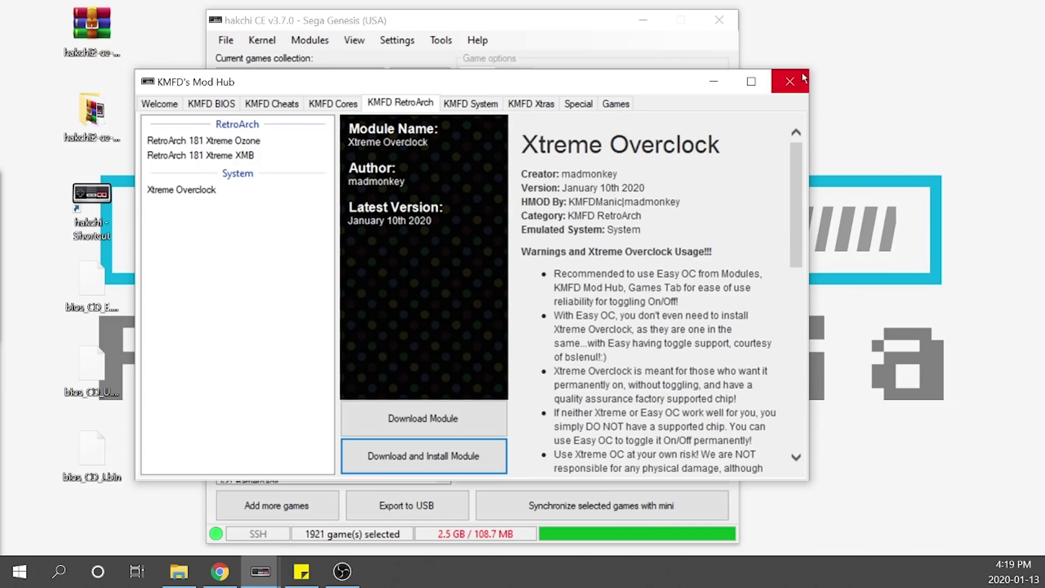
click(796, 85)
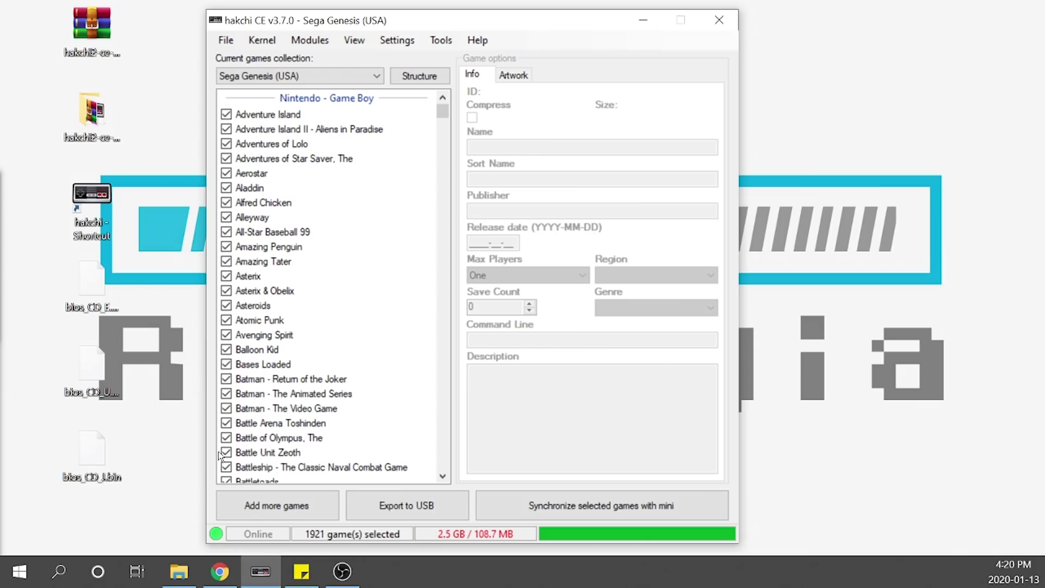
Open the console's files in the FTP client and go to the etc/libretro/system folder.
click(441, 40)
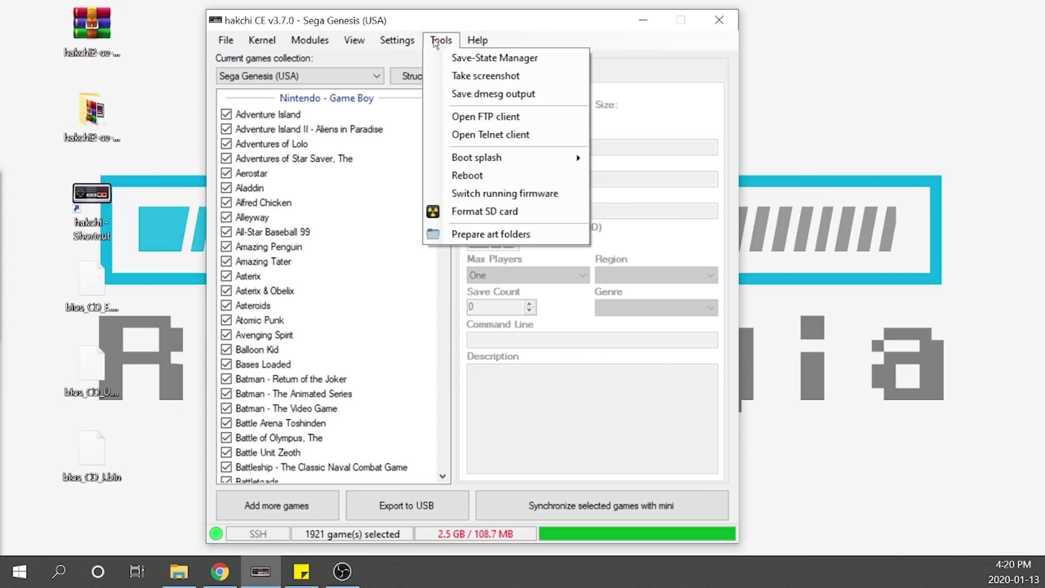
click(463, 116)
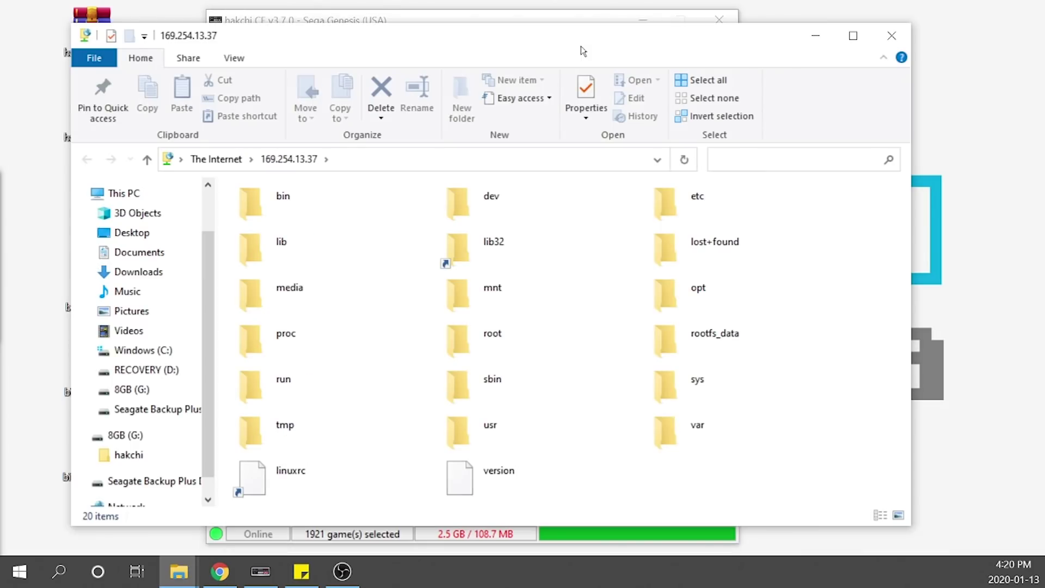
double_click(690, 209)
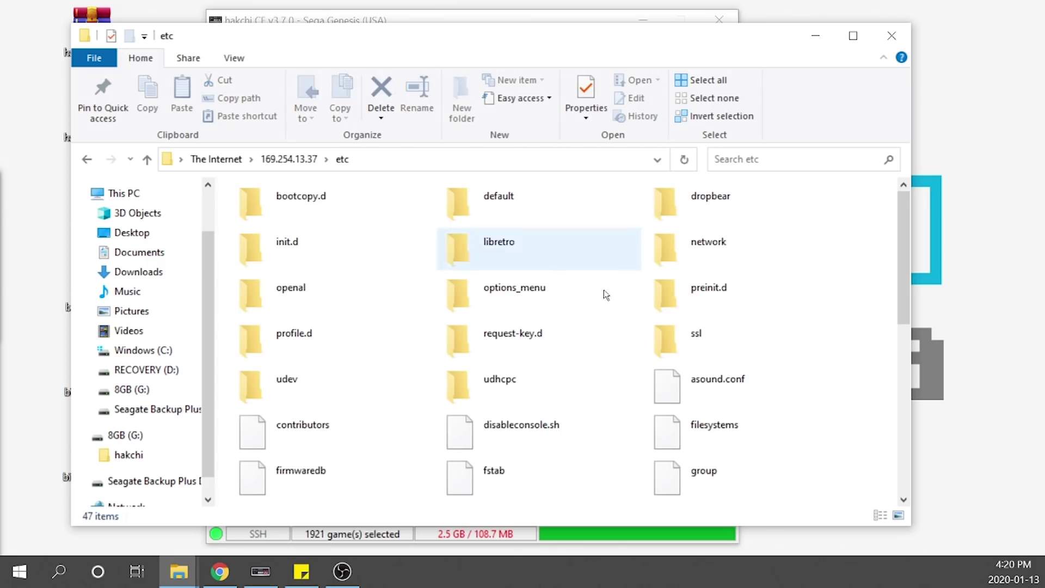
double_click(571, 262)
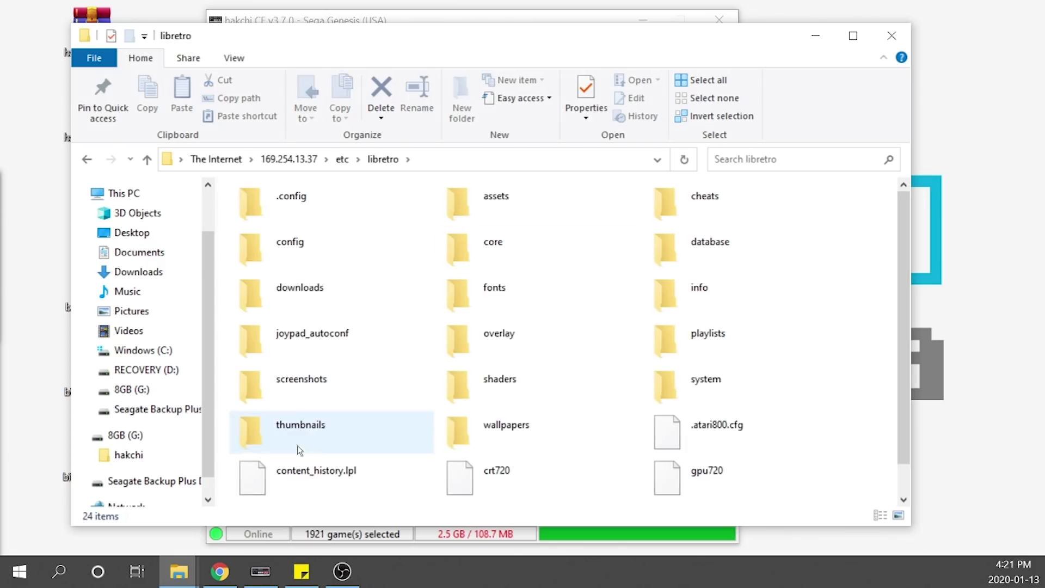
double_click(708, 380)
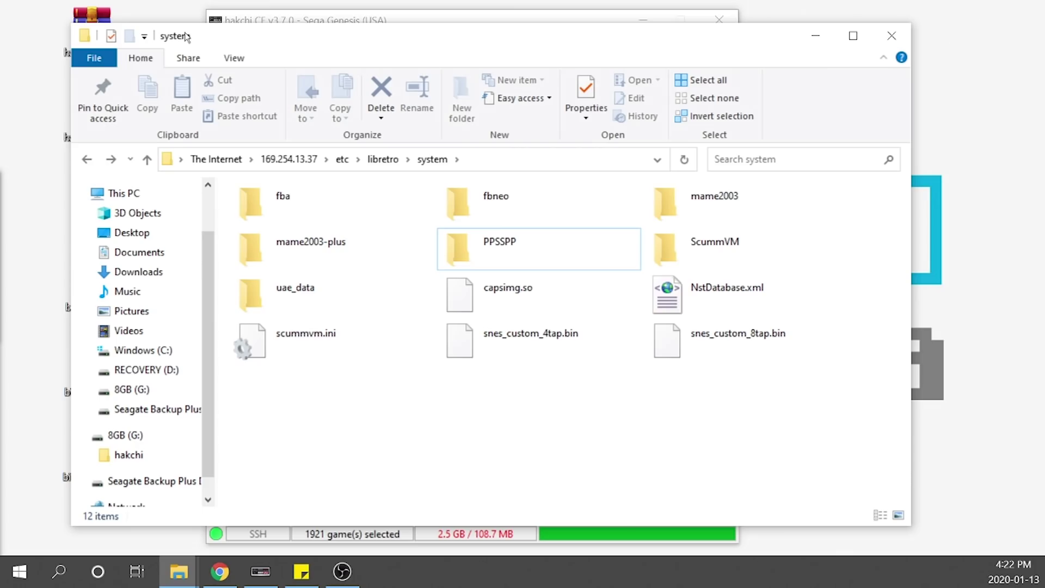
Copy bios_CD_E.bin, bios_CD_U.bin and bios_CD_J.bin from the desktop into the console's system folder and close the file window.
drag(185, 36, 252, 26)
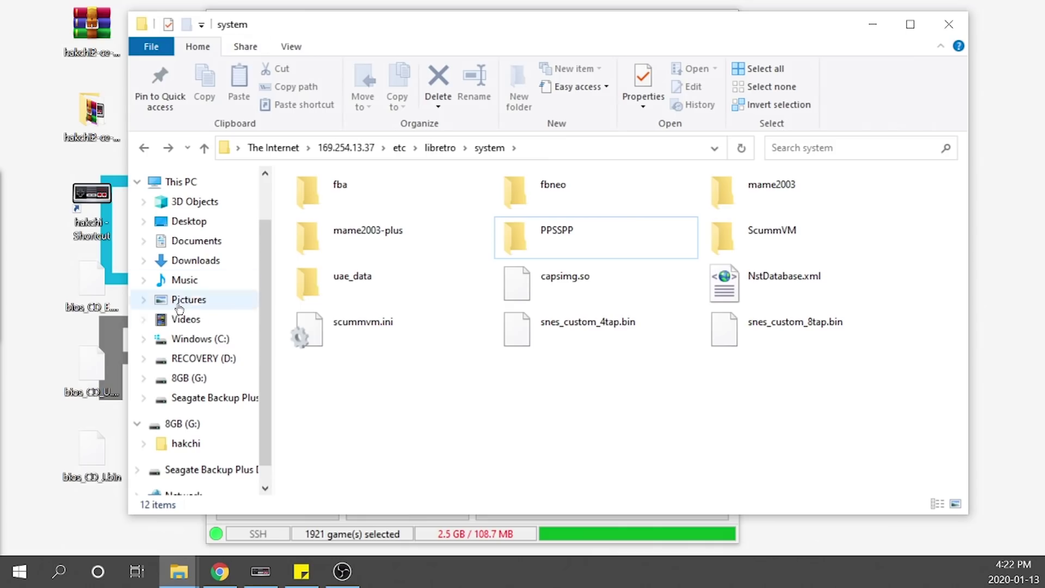
drag(32, 272, 125, 490)
click(84, 290)
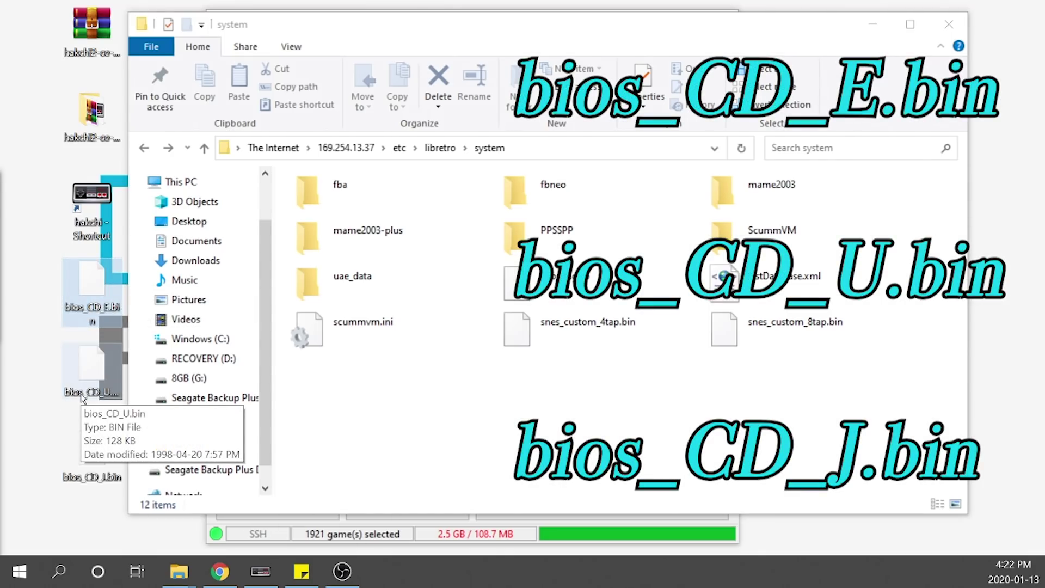
mouse_move(83, 482)
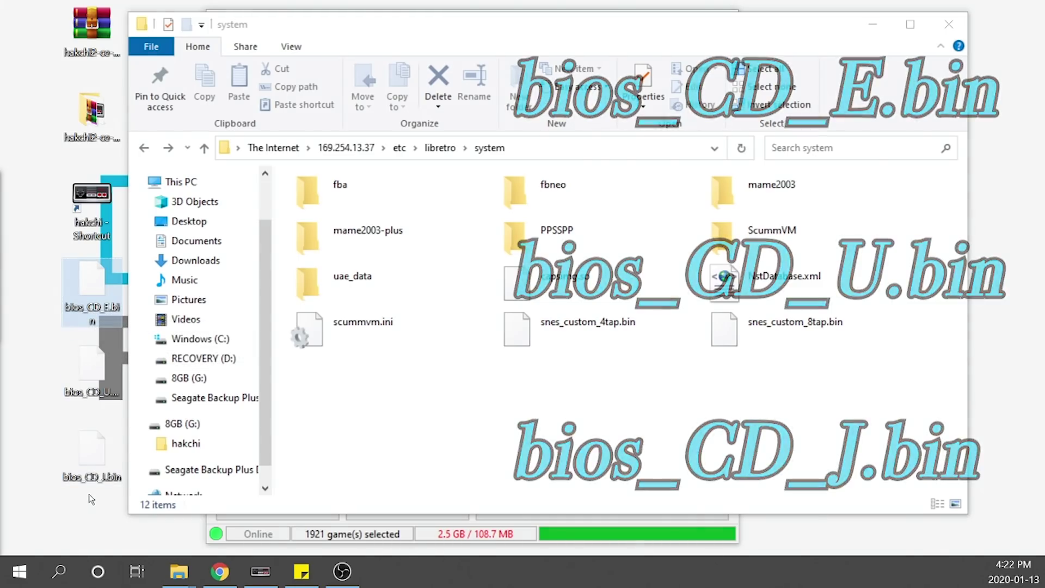
drag(87, 509, 400, 417)
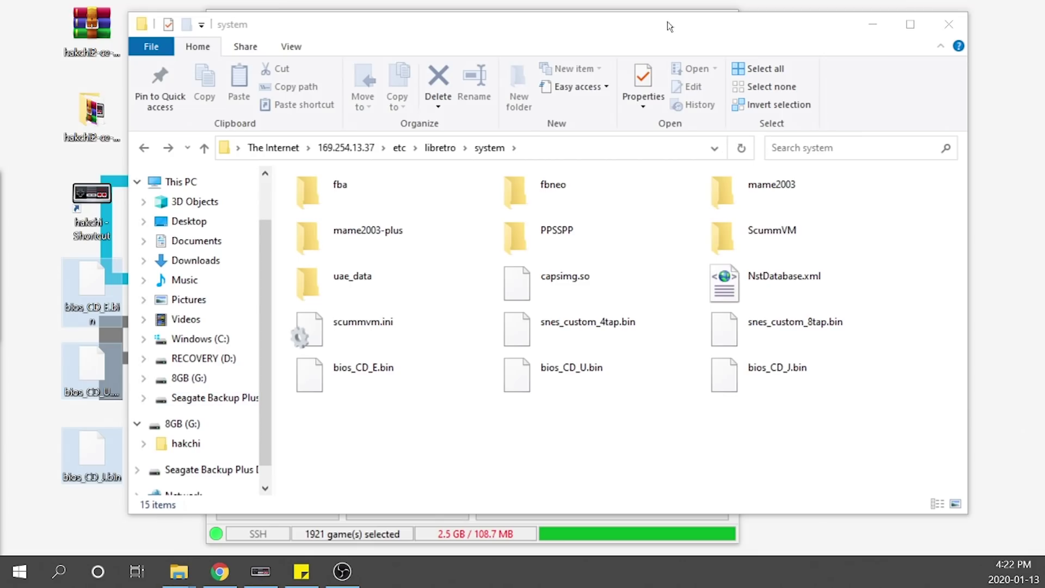
click(948, 24)
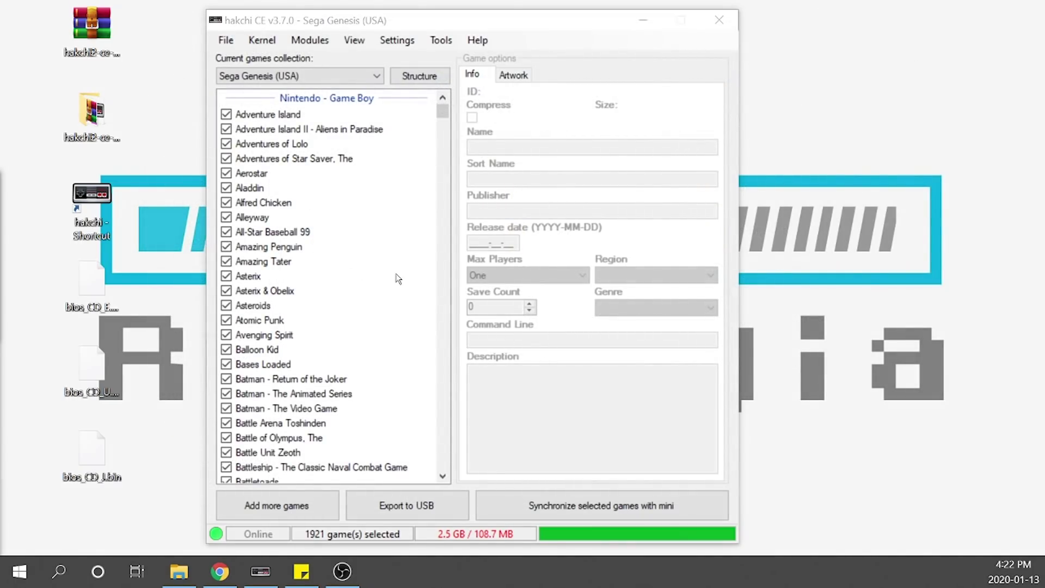
Review the Genesis Plus GX and PicoDrive core descriptions in the extra modules installer without selecting any module.
click(310, 40)
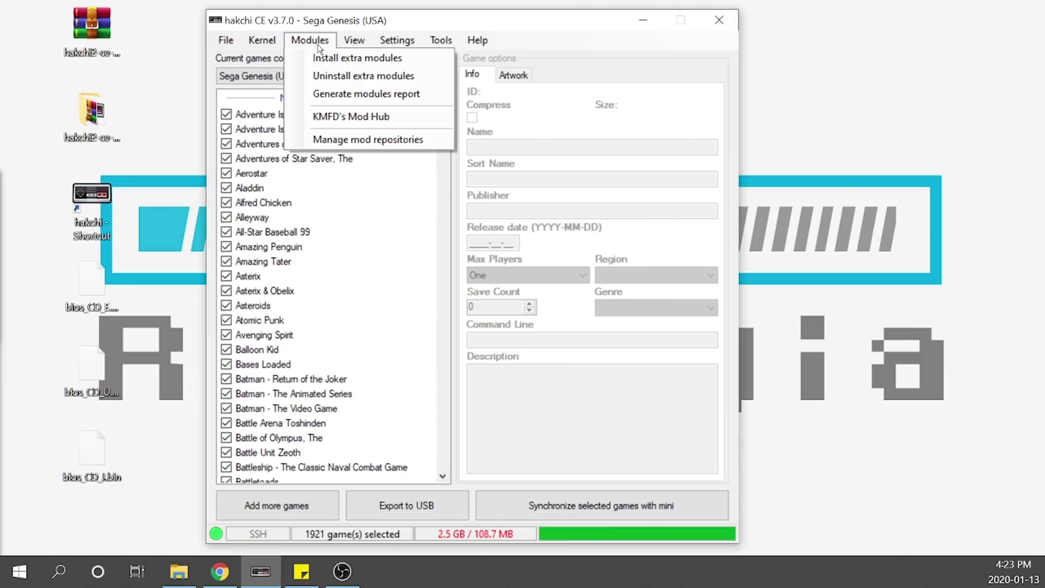
click(329, 64)
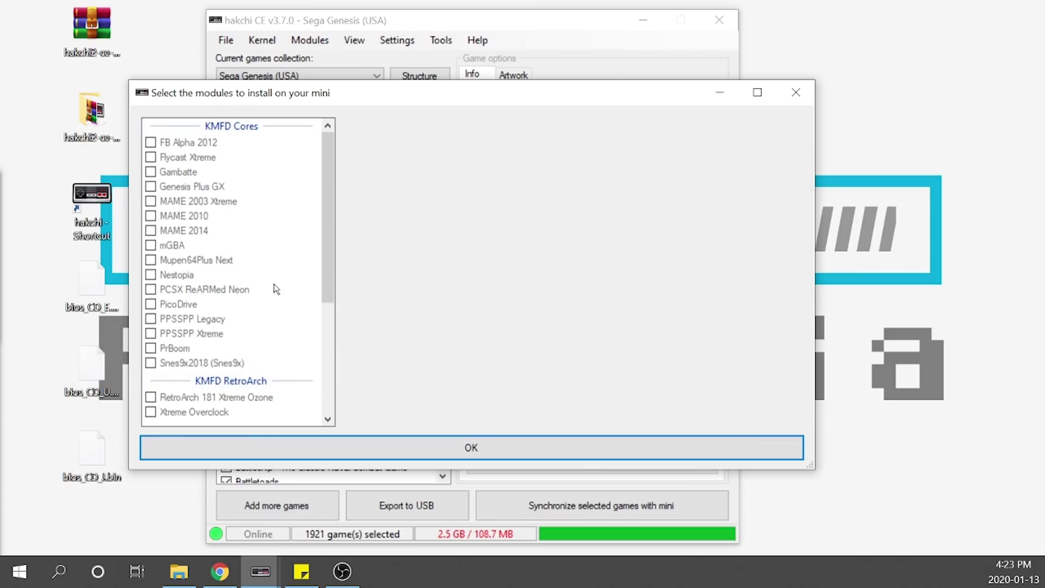
click(200, 187)
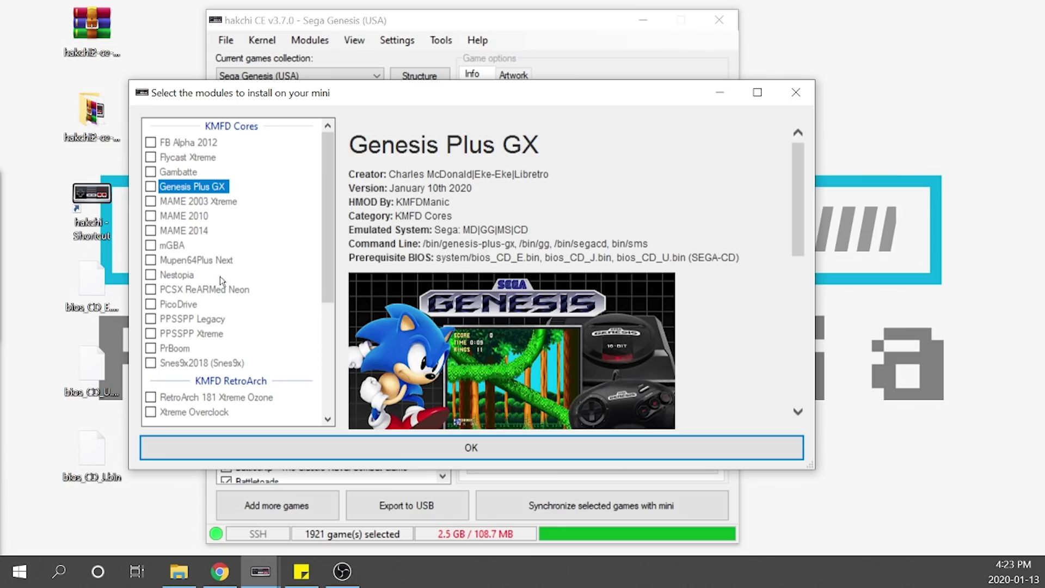
click(180, 305)
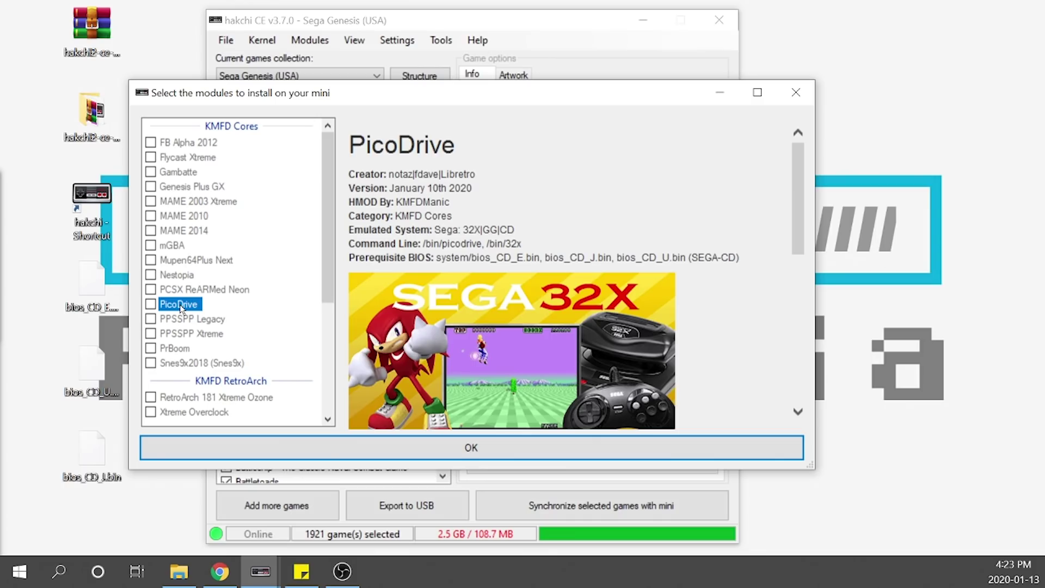
click(206, 186)
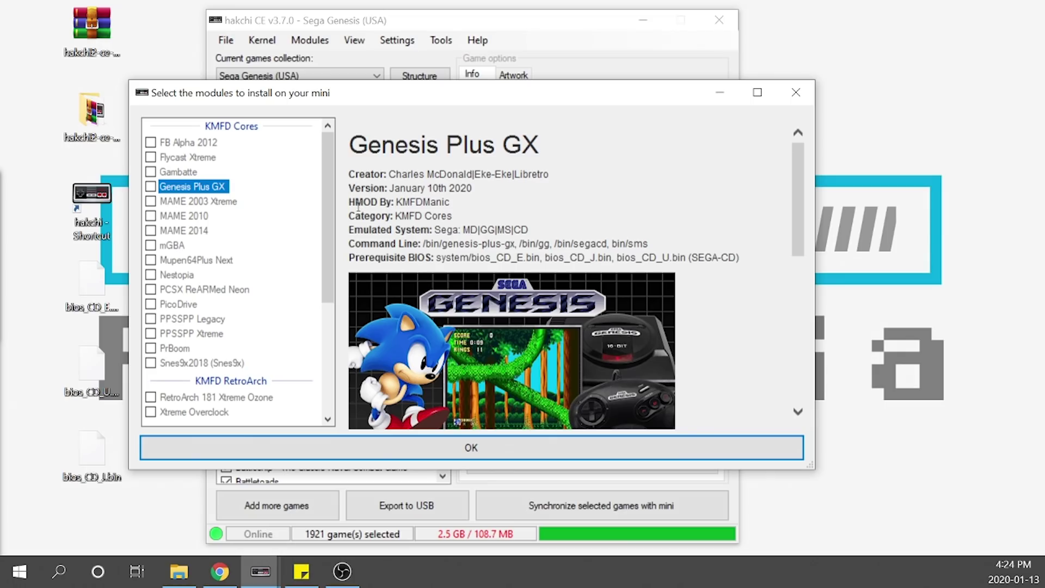
click(416, 449)
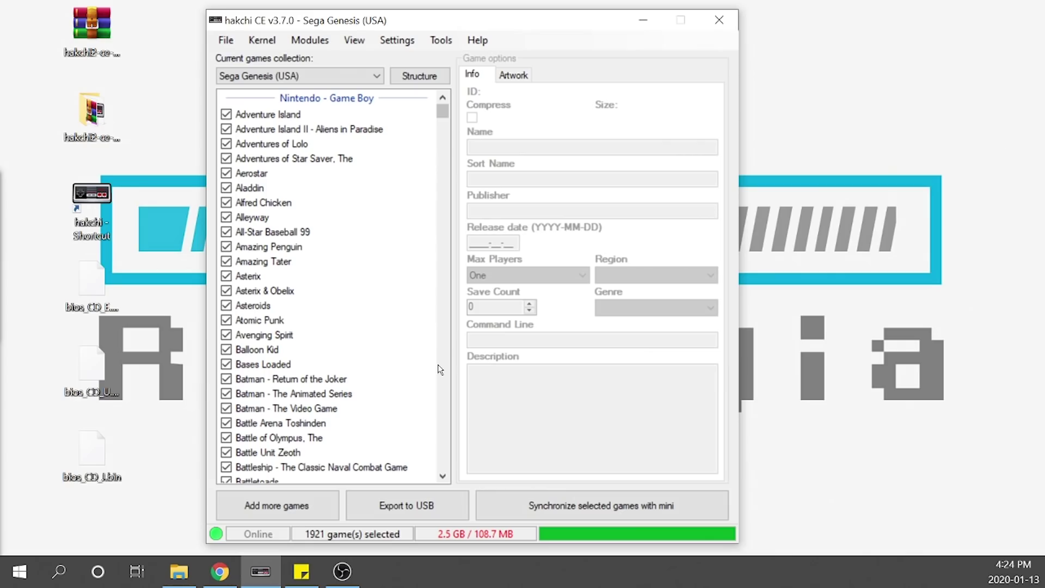
Add the game file Batman Returns (USA).cue from the Batman Returns (USA) folder under Roms > Sega CD.
click(283, 514)
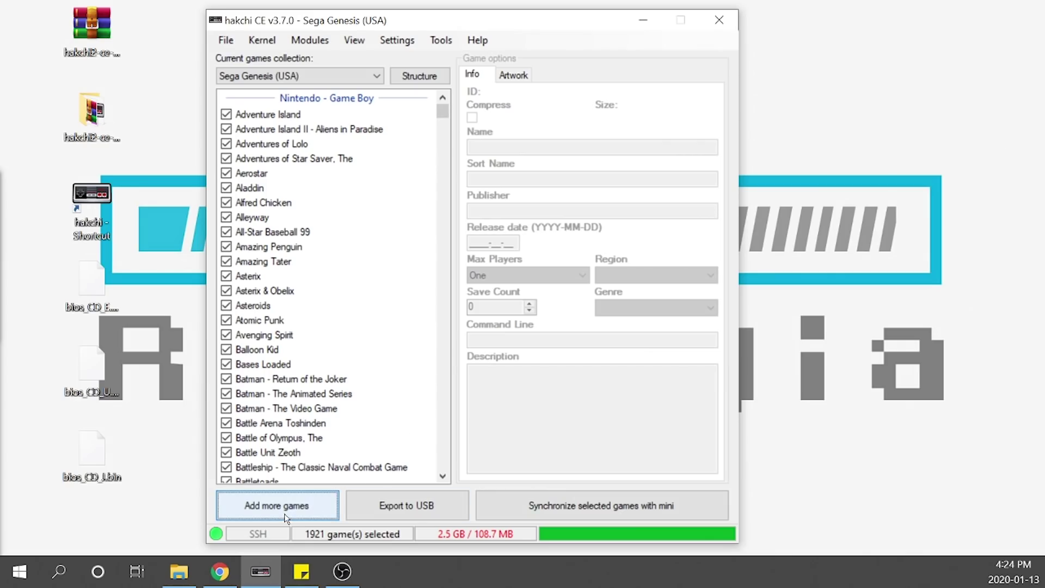
click(544, 72)
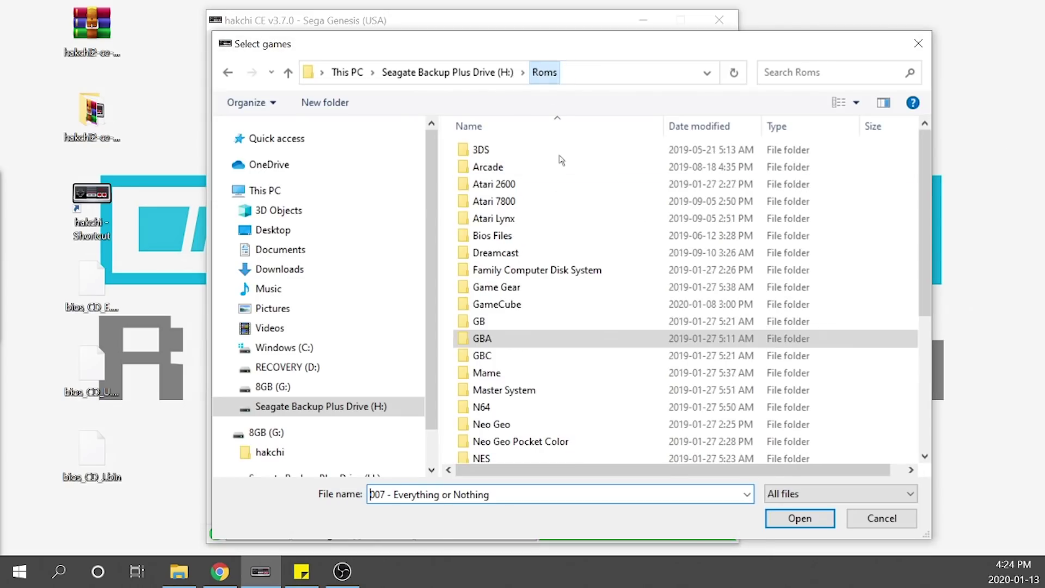
scroll(514, 376, down, 4)
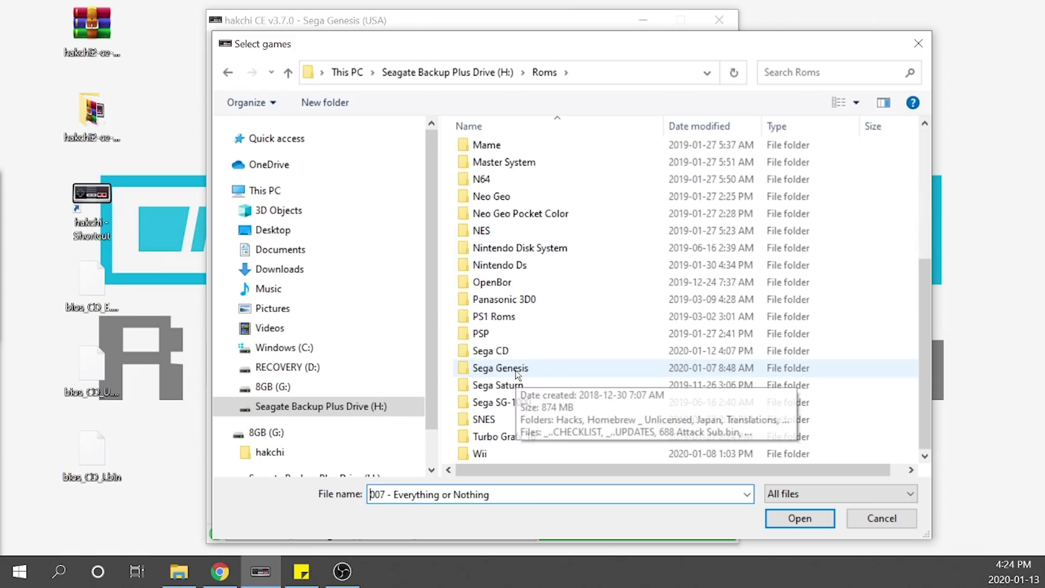
double_click(519, 348)
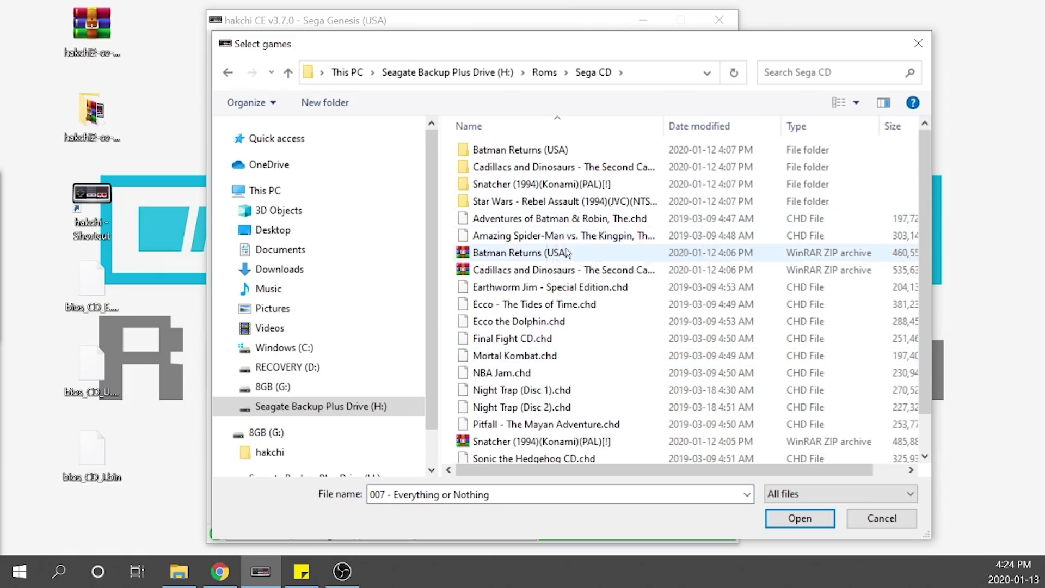
scroll(571, 253, down, 1)
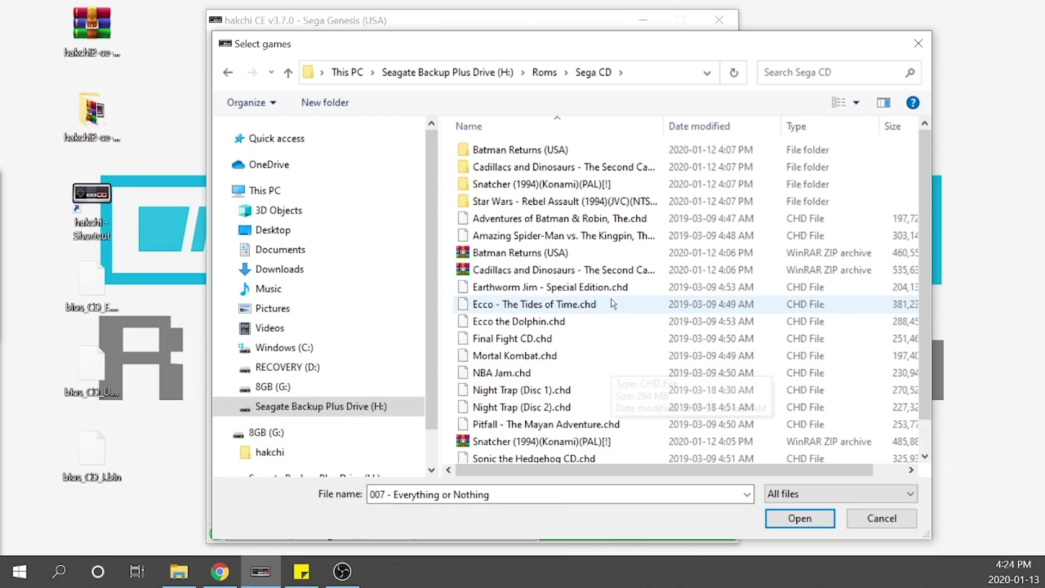
double_click(545, 150)
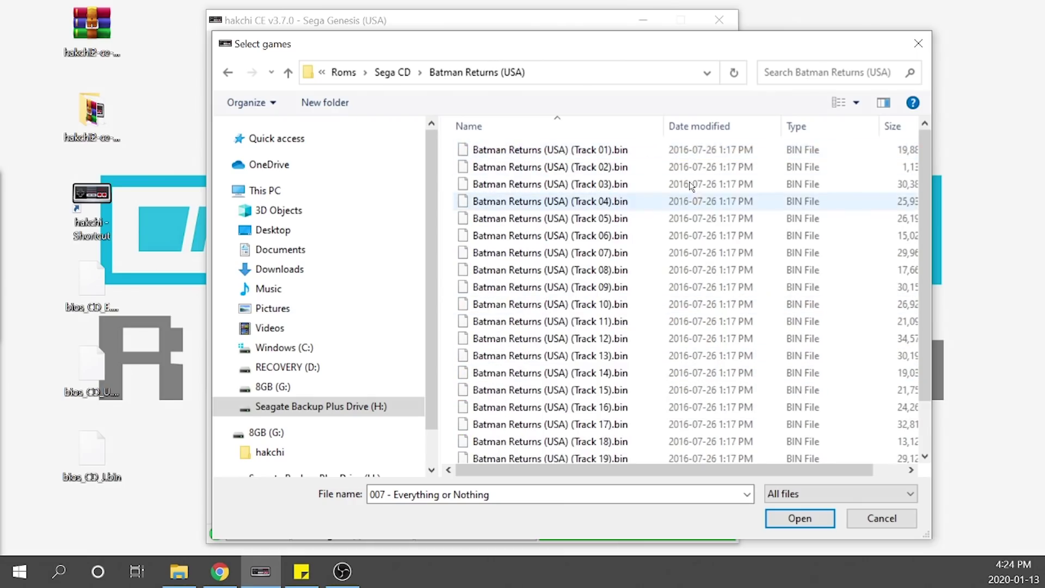
scroll(591, 337, down, 1)
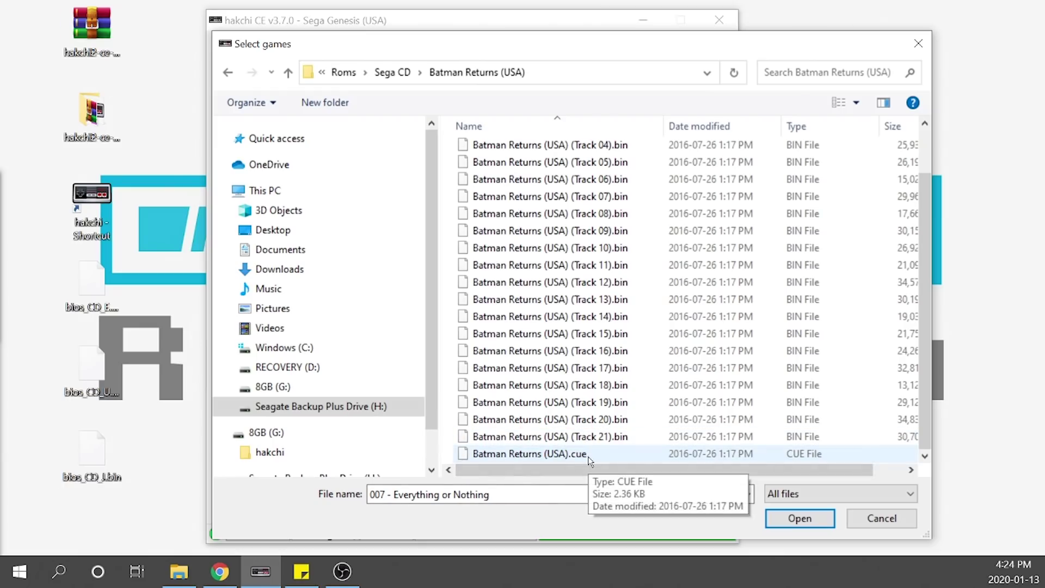
scroll(591, 460, up, 1)
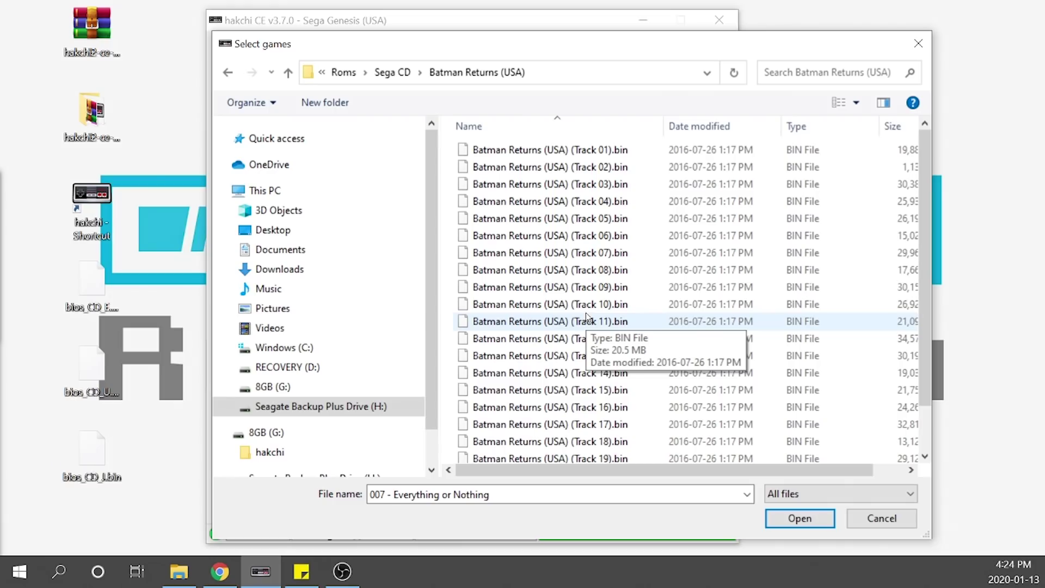
scroll(586, 312, down, 1)
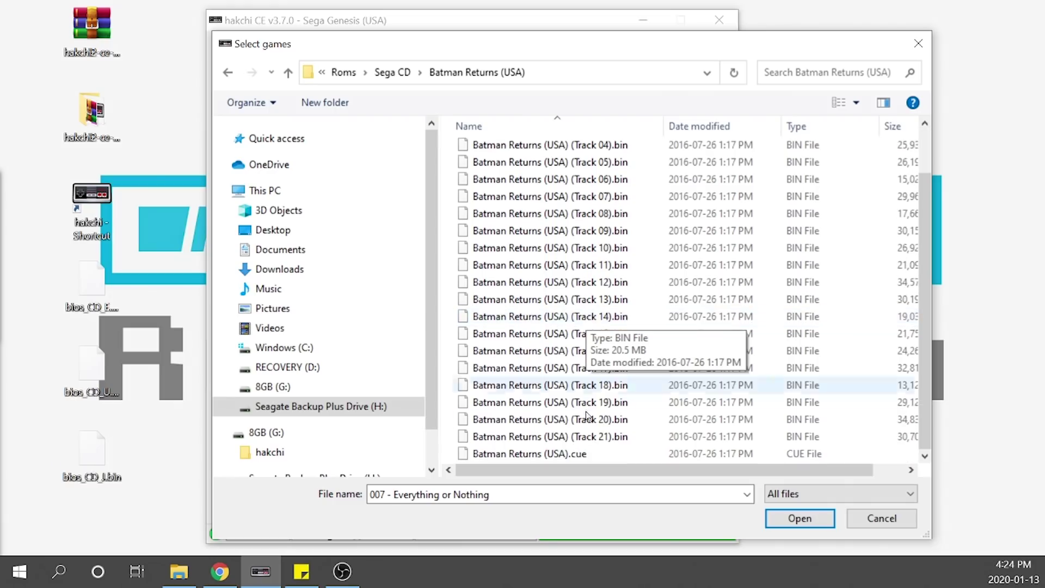
double_click(552, 455)
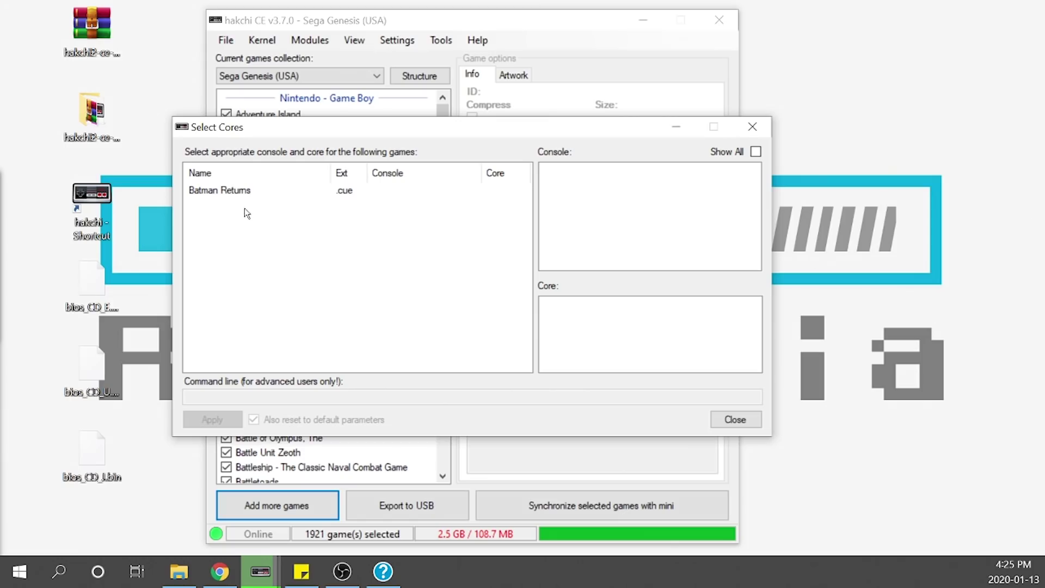
Assign the Sega - Mega-CD - Sega CD console and the Genesis Plus GX core to Batman Returns and close the core selection.
click(239, 191)
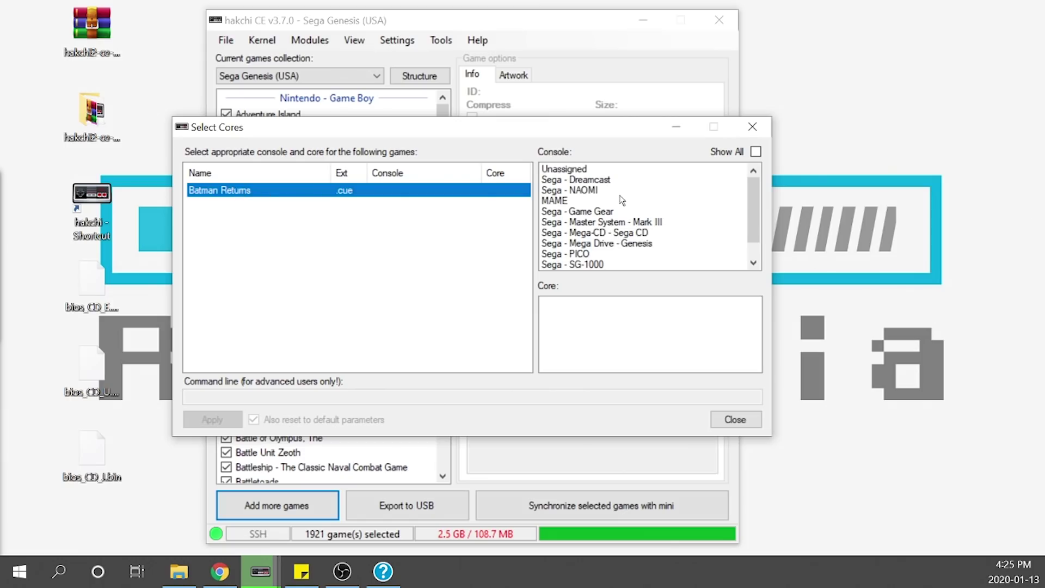
scroll(615, 219, down, 1)
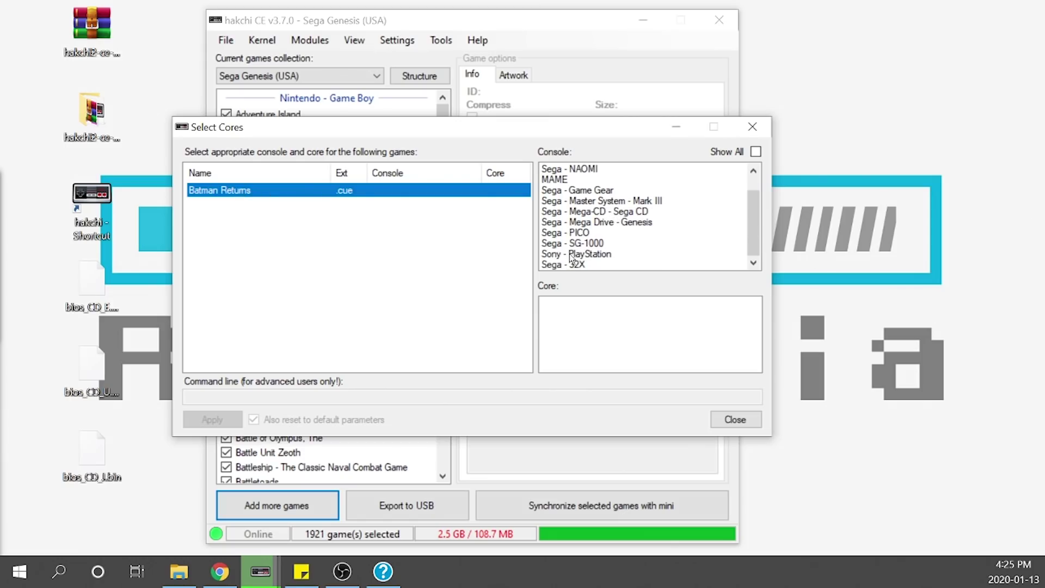
click(603, 213)
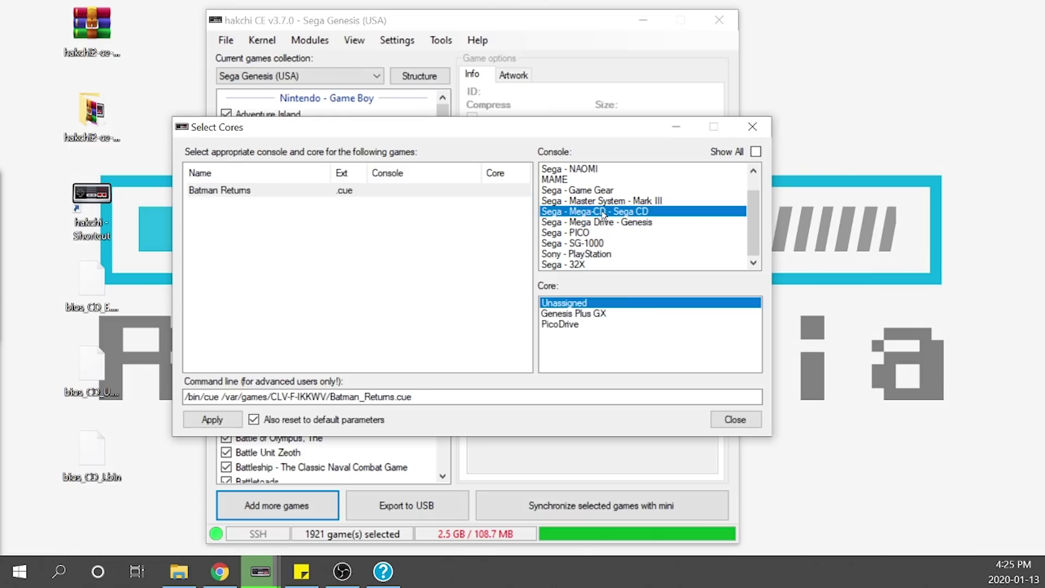
click(592, 313)
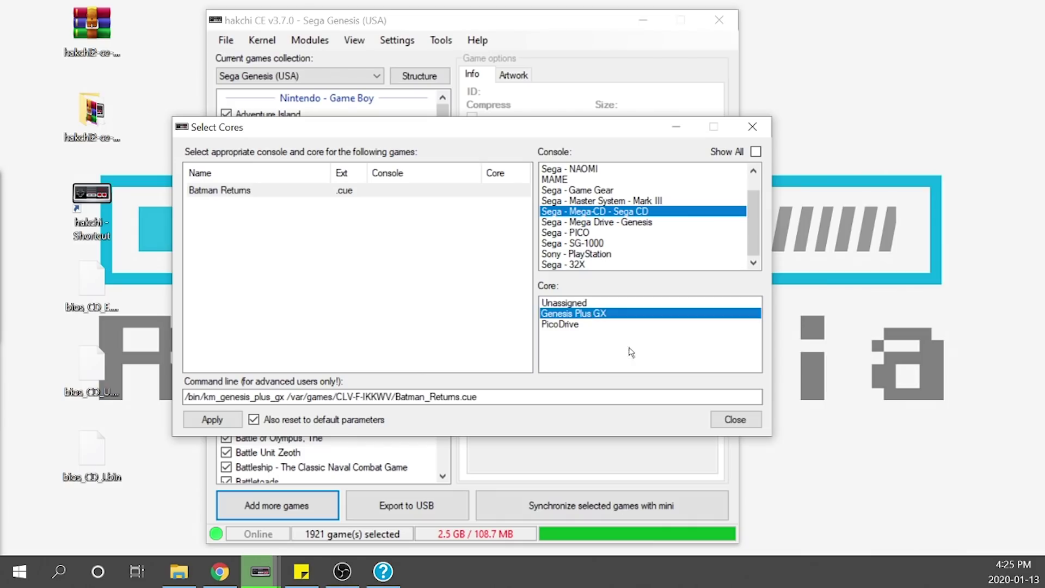
click(227, 420)
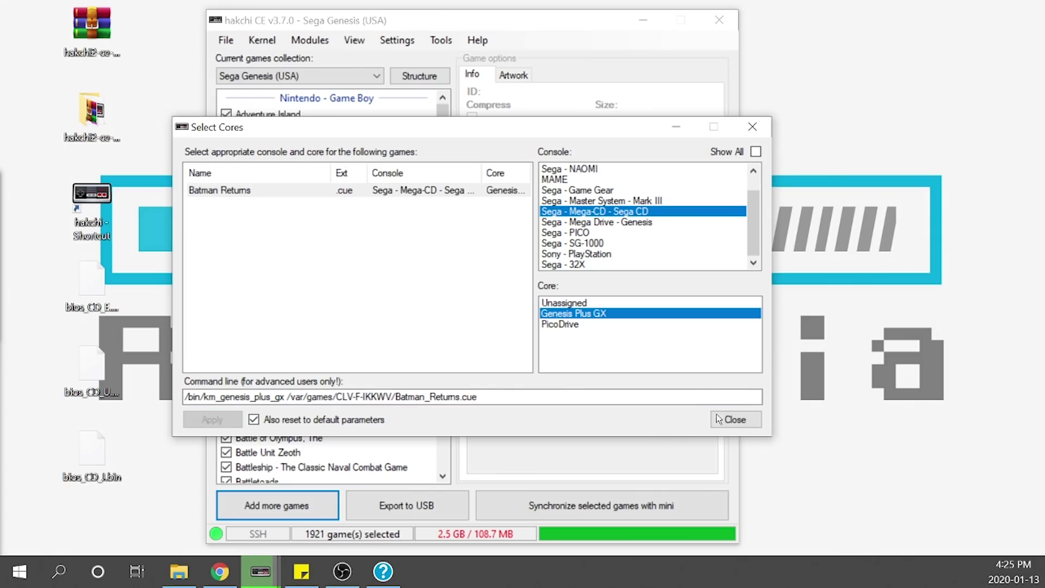
click(733, 424)
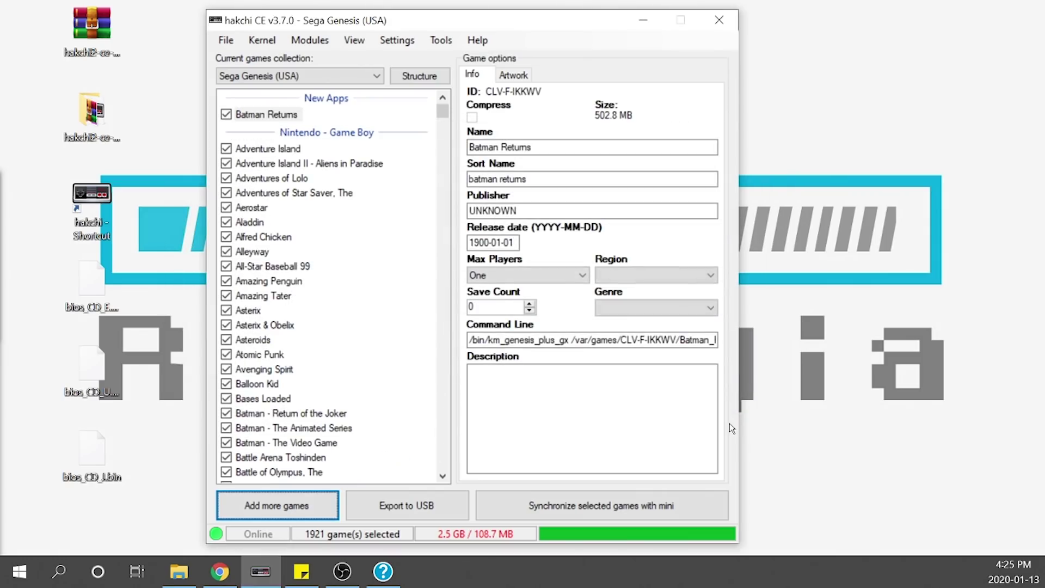
Look through the Google Images box art for Batman Returns and close the image window.
click(276, 113)
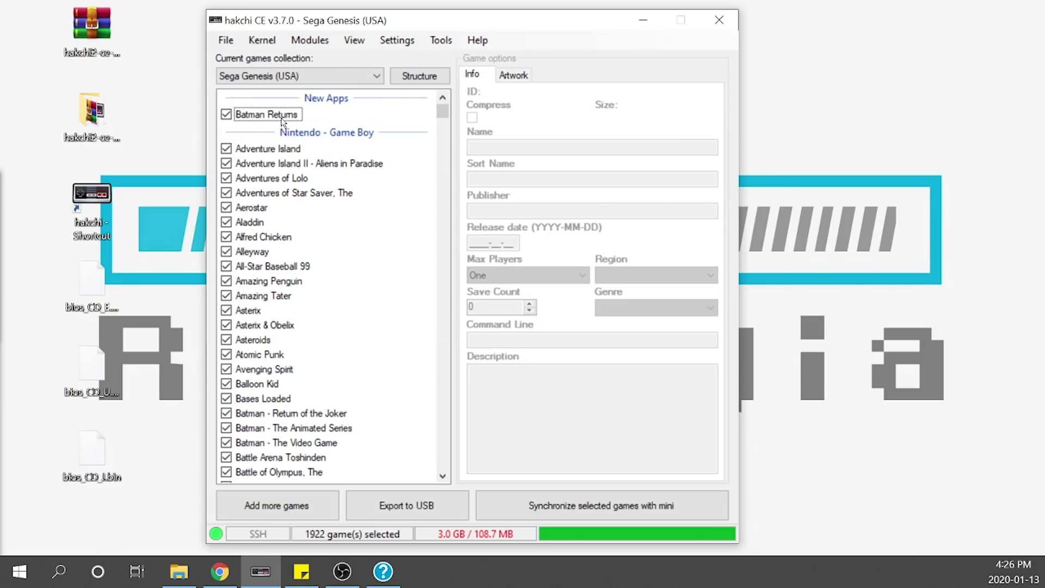
right_click(283, 117)
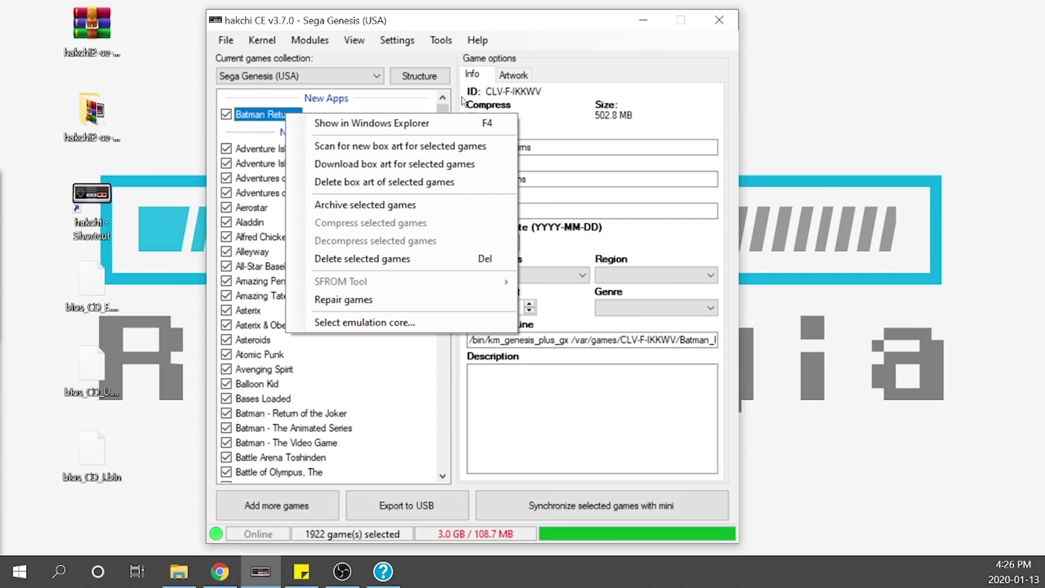
click(516, 76)
click(674, 416)
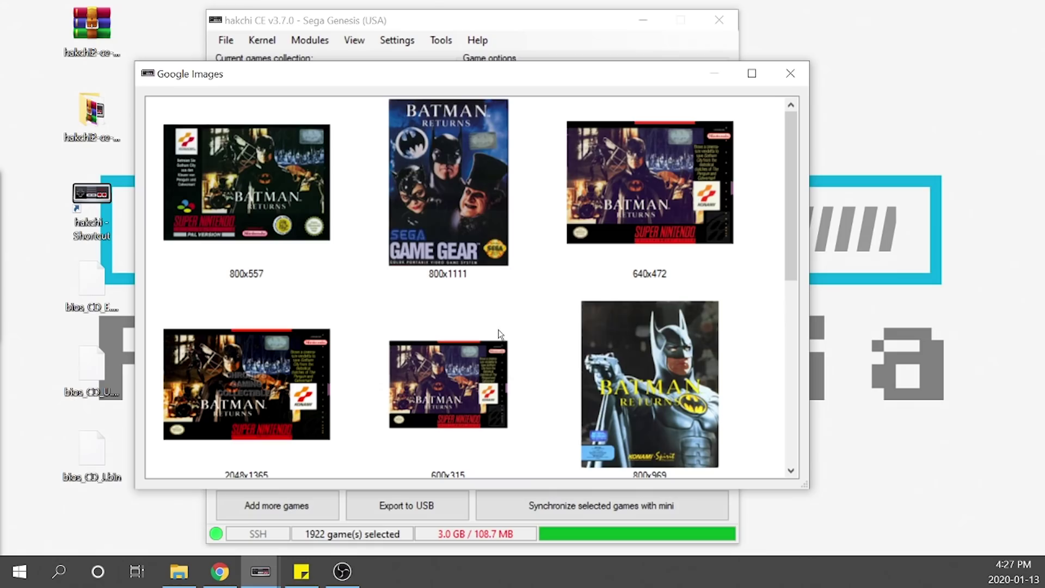
scroll(479, 338, down, 3)
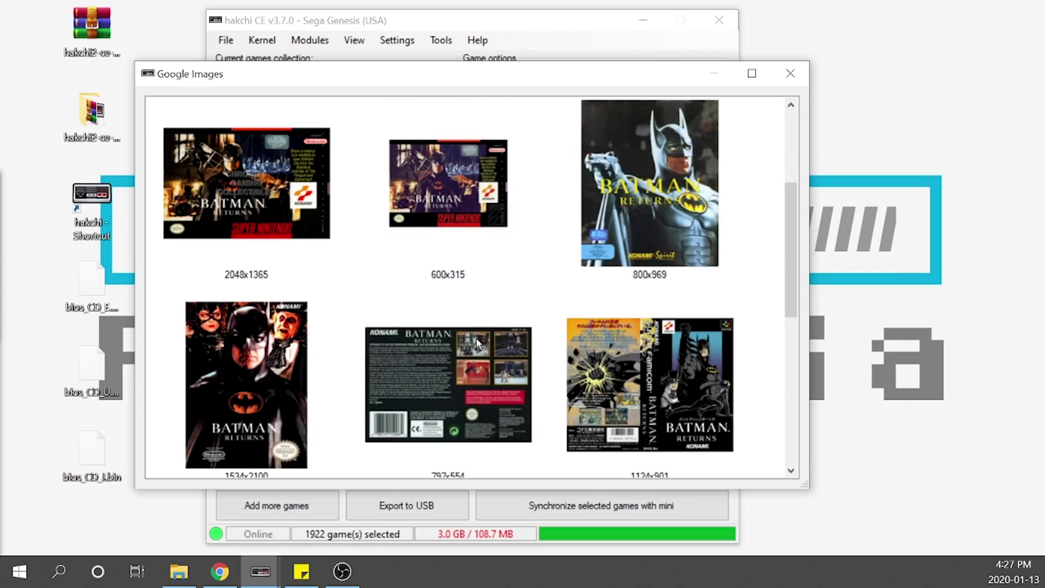
scroll(477, 342, down, 3)
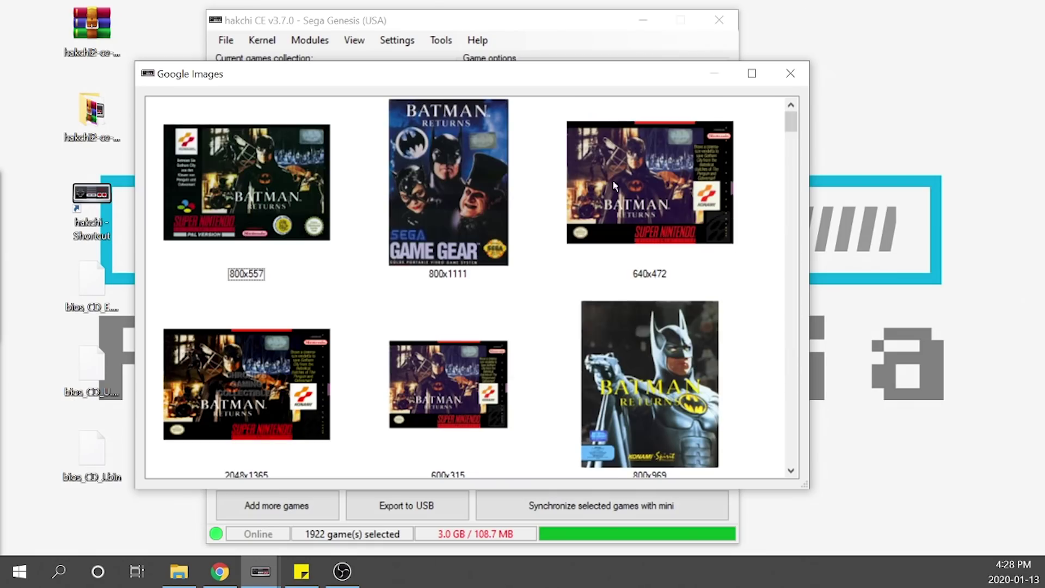
click(791, 73)
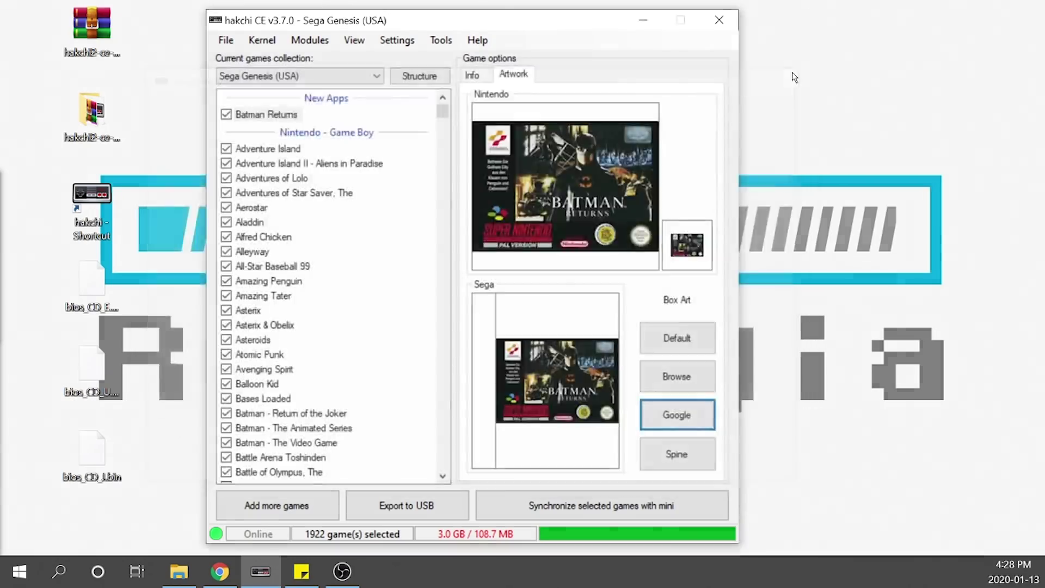
Set the box art of Batman Returns from the Batman Returns image on the desktop.
click(677, 377)
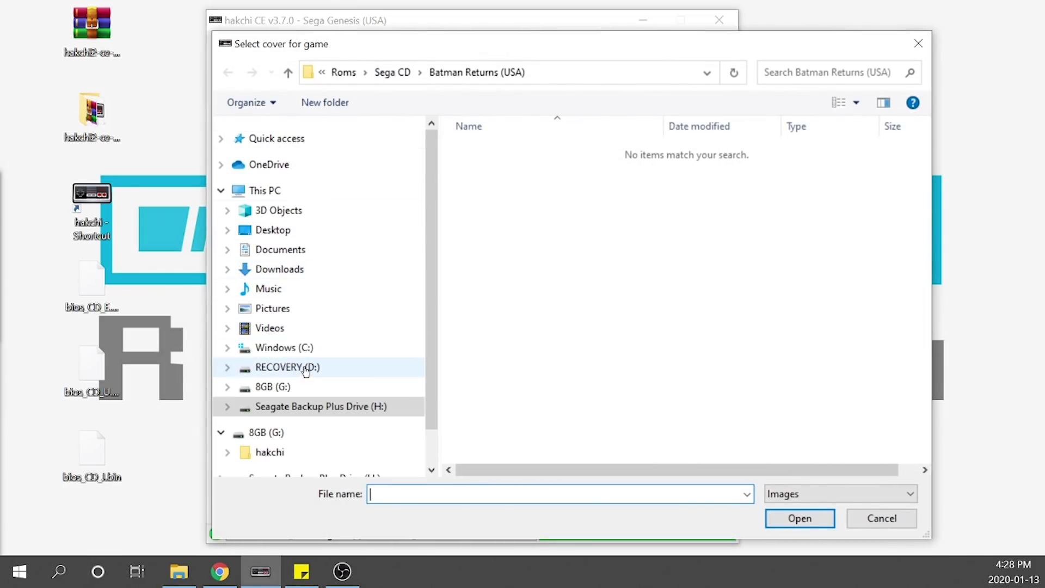
click(273, 229)
double_click(733, 238)
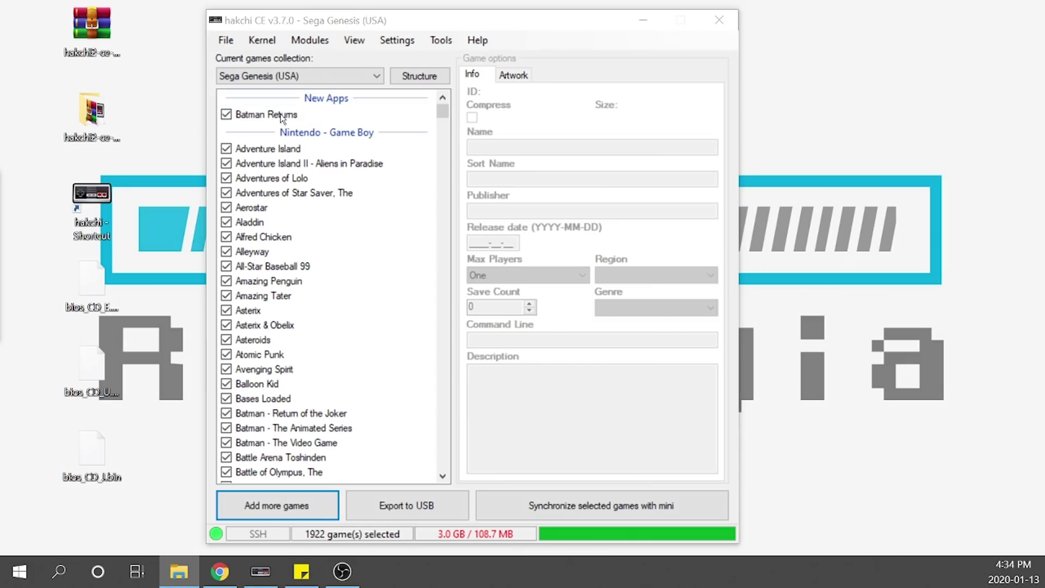
Show the Batman Returns game folder in Windows Explorer, examine its track .bin files and close the folder.
right_click(281, 117)
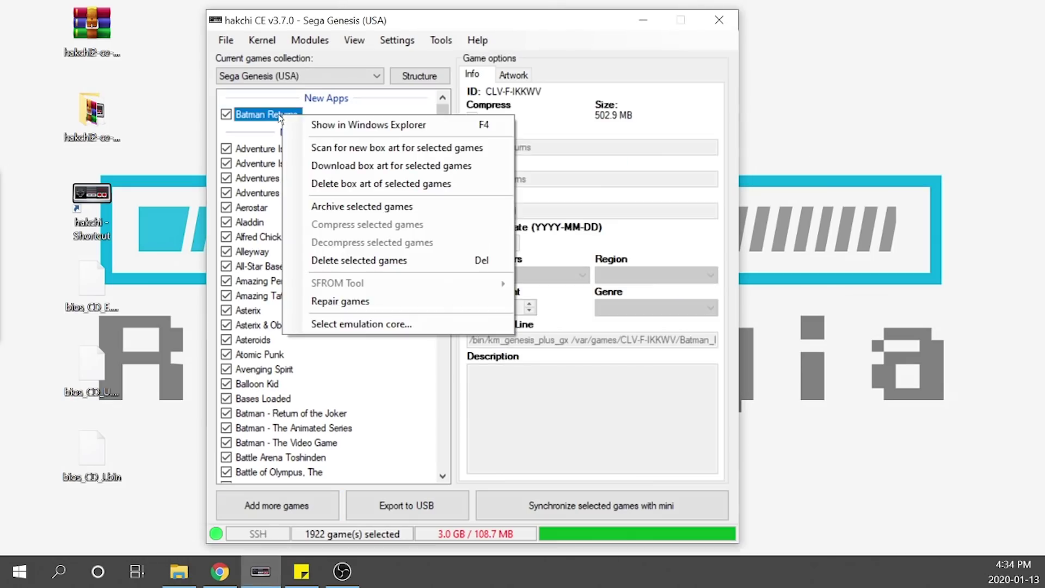
click(349, 125)
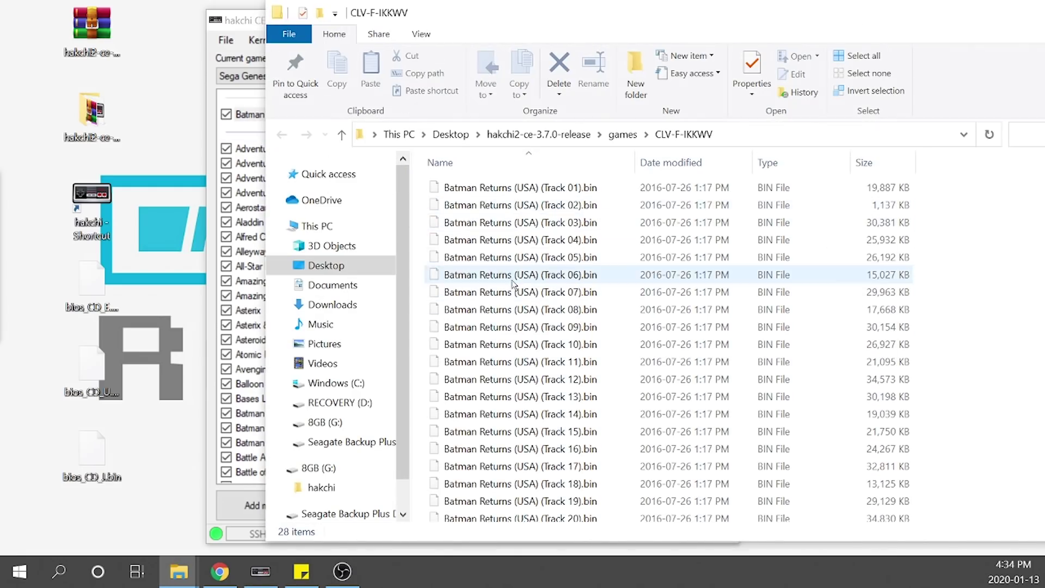
click(553, 309)
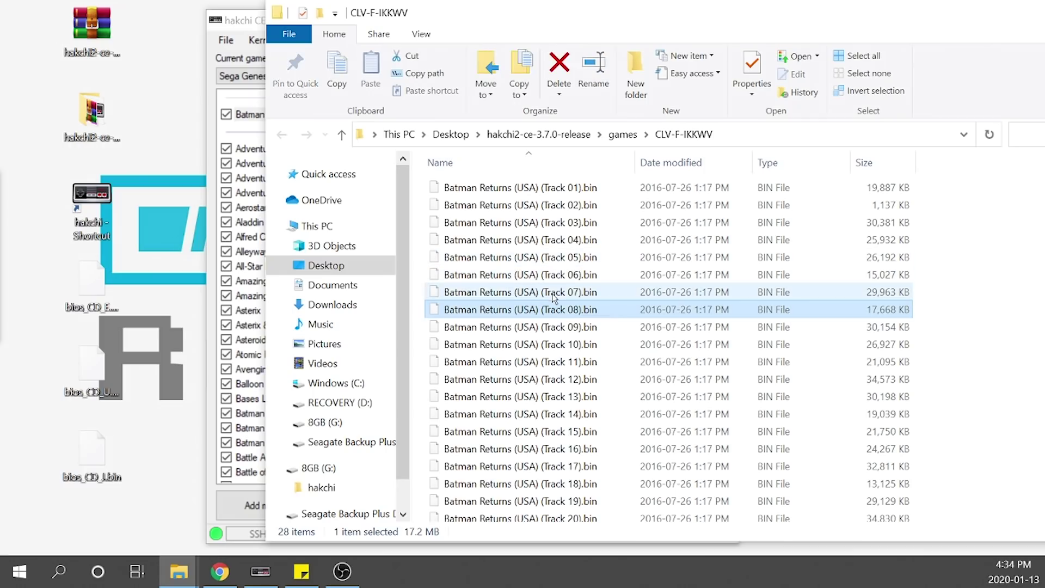
drag(432, 189, 460, 520)
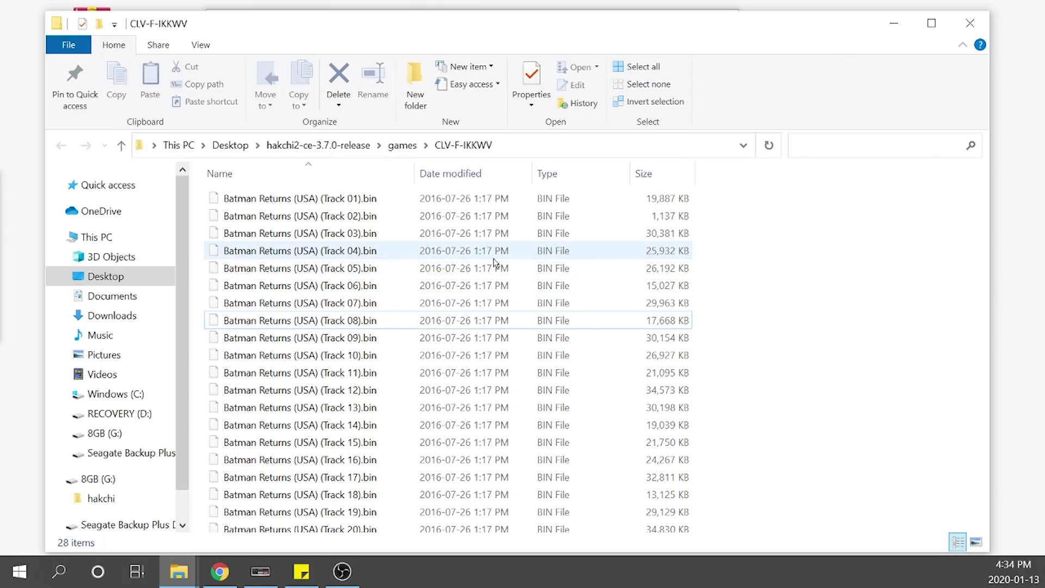
click(969, 24)
click(400, 111)
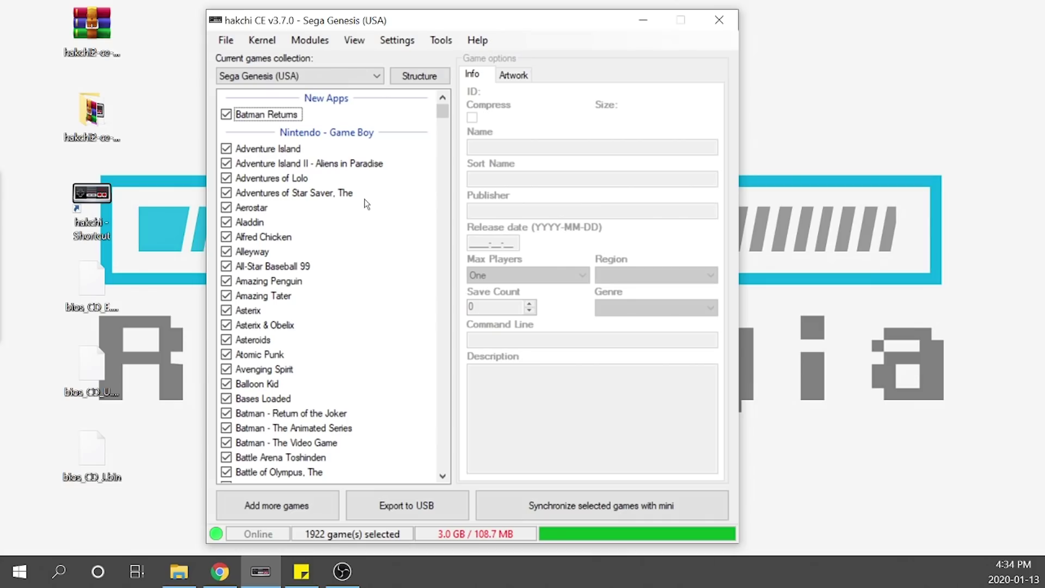
Start adding another game and open the Night Trap Disc 1 of 2 folder under Seagate Backup Plus Drive (H:) > Roms > Sega CD.
click(270, 510)
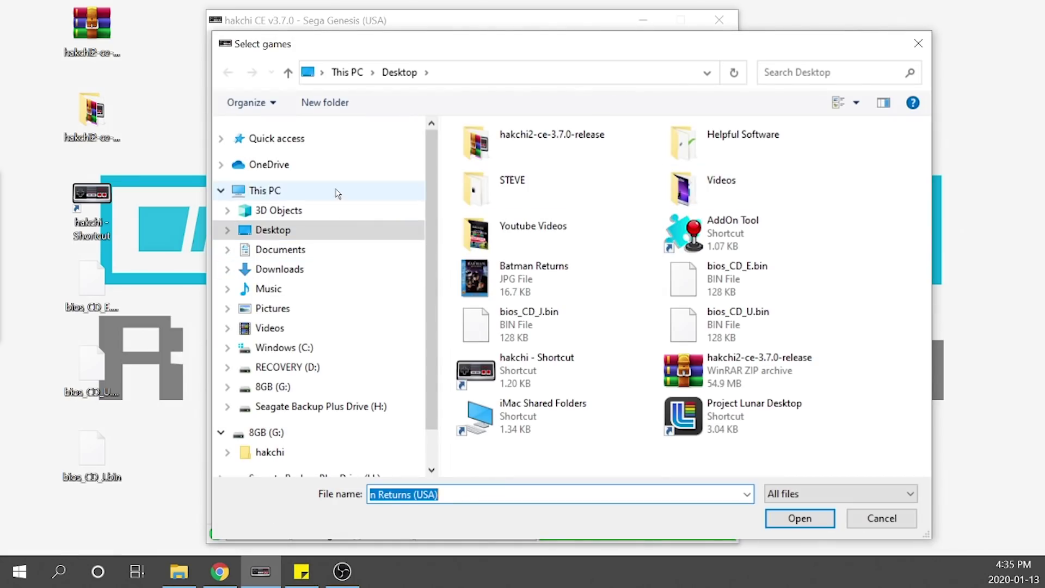
click(322, 406)
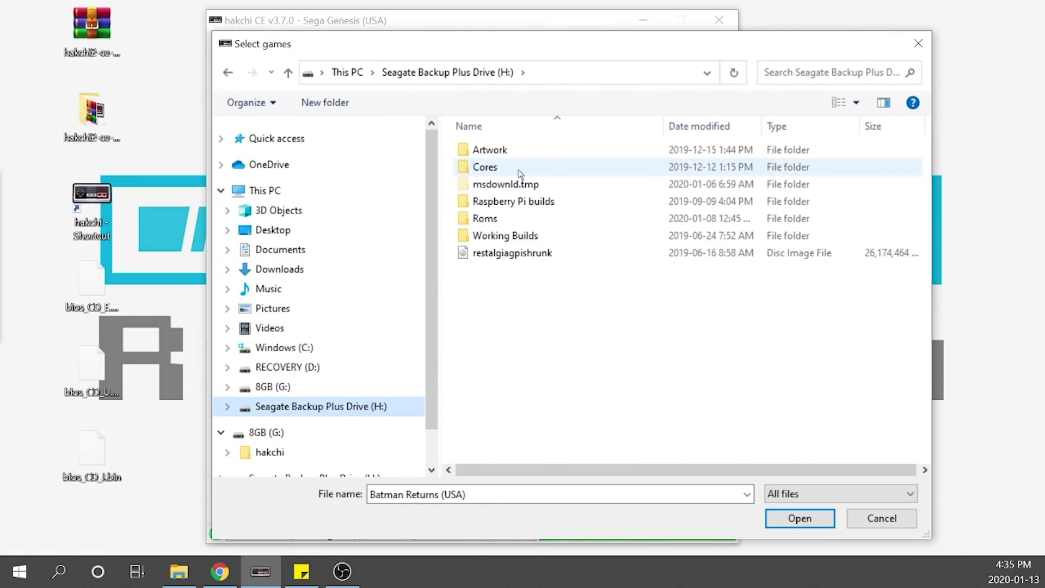
double_click(486, 218)
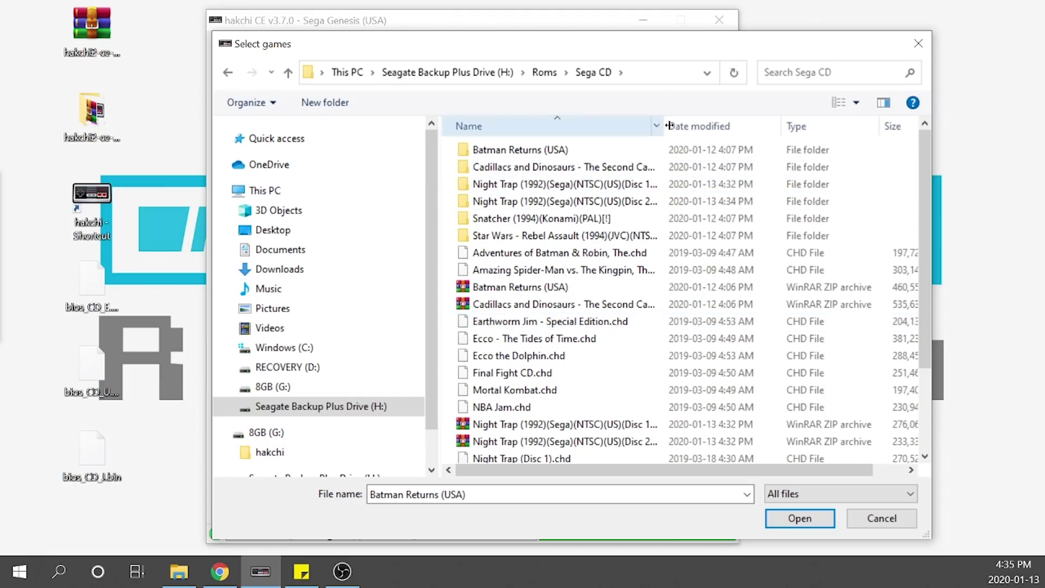
drag(669, 125, 726, 125)
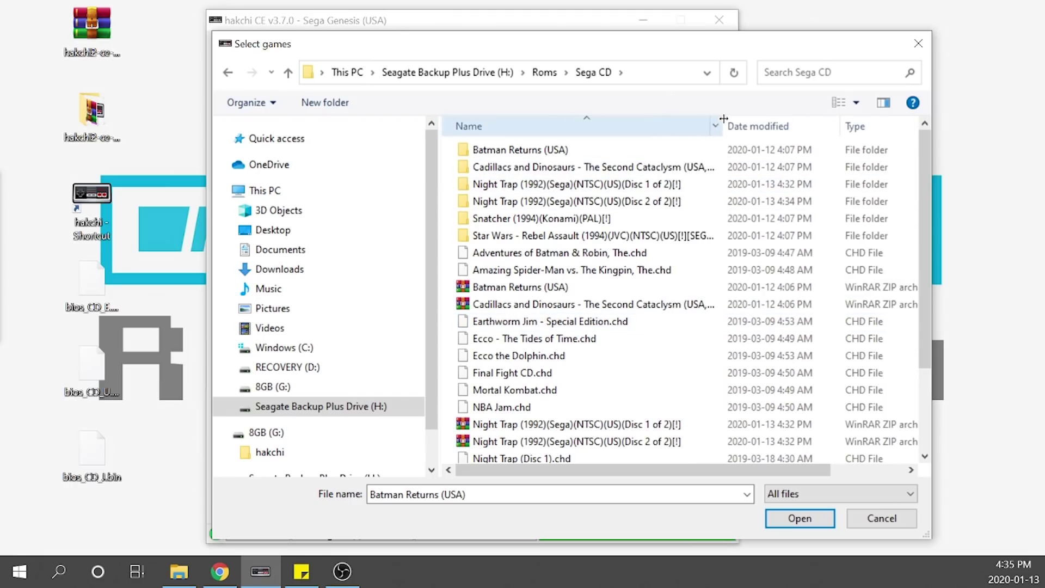
click(618, 203)
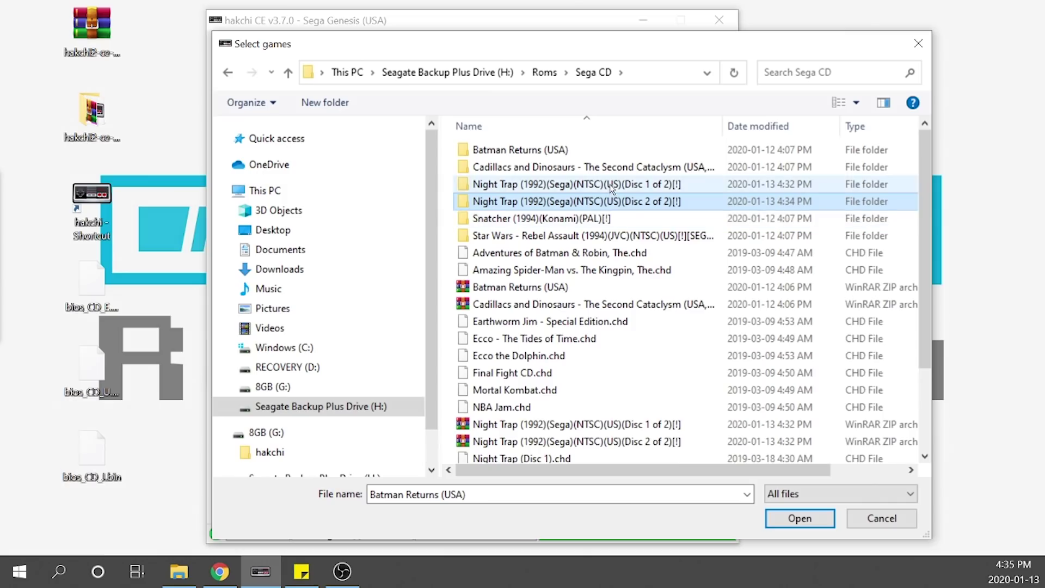
double_click(612, 185)
Open the Night Trap Disc 1 .cue file in Notepad++, check the .iso file name it references and close the editor.
click(648, 167)
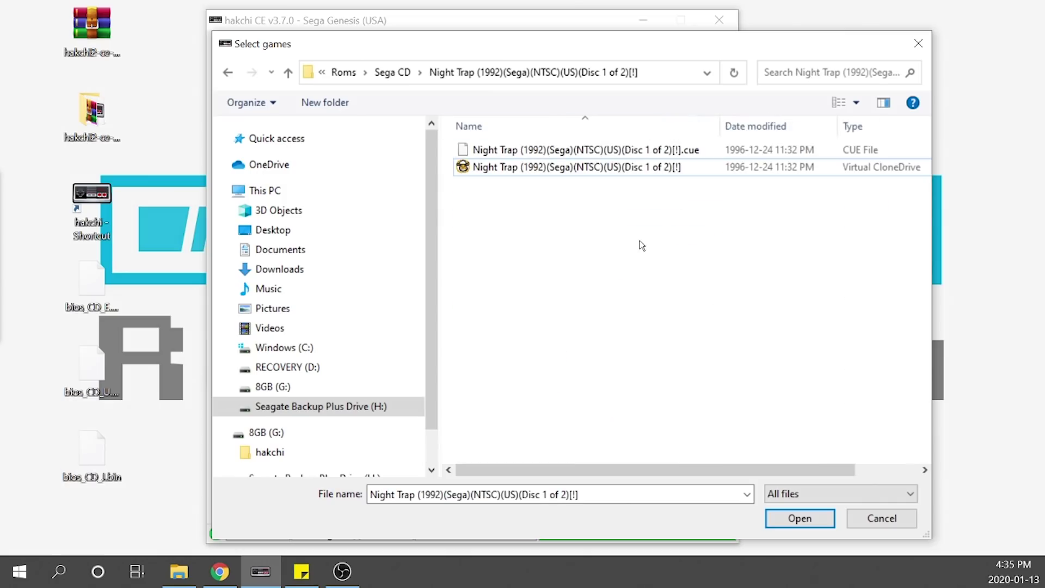
click(613, 150)
click(615, 168)
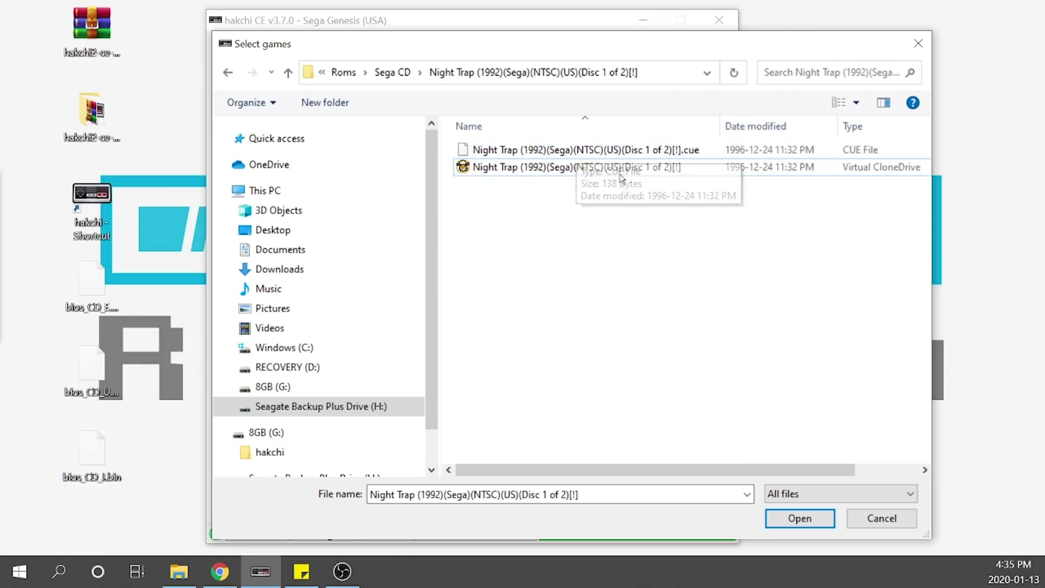
click(609, 156)
right_click(609, 155)
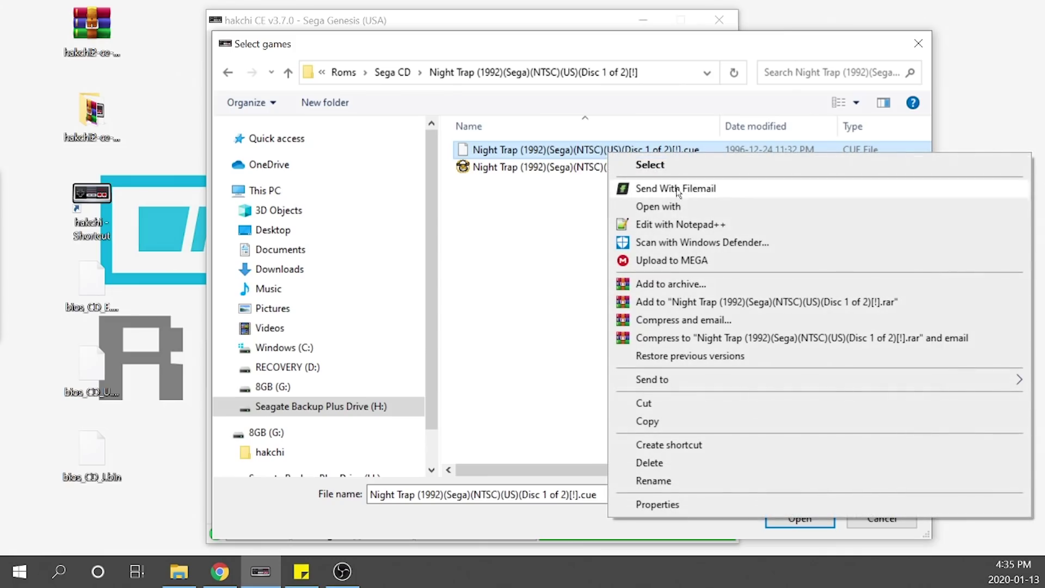
click(668, 228)
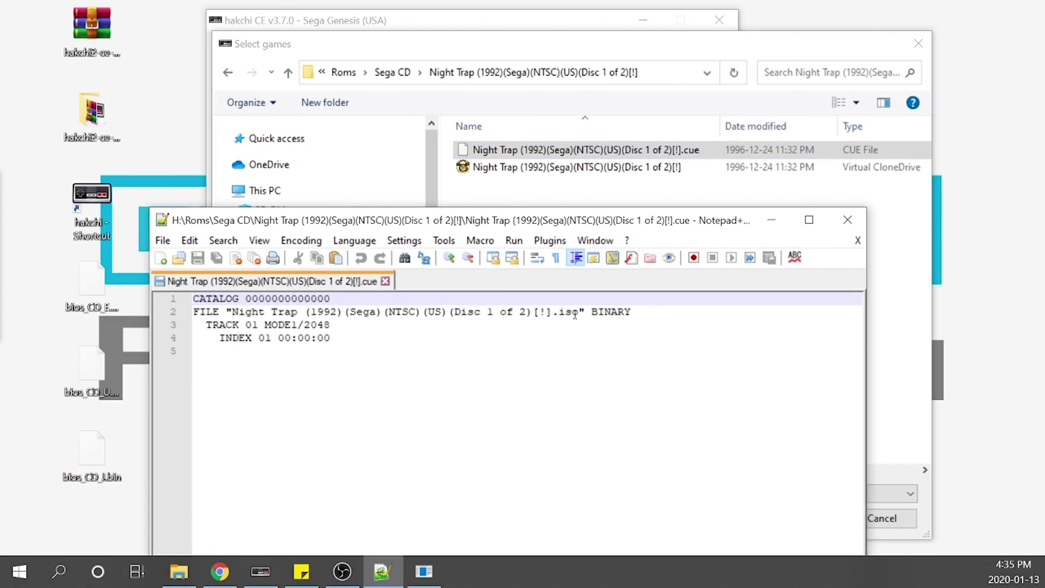
drag(578, 313, 233, 311)
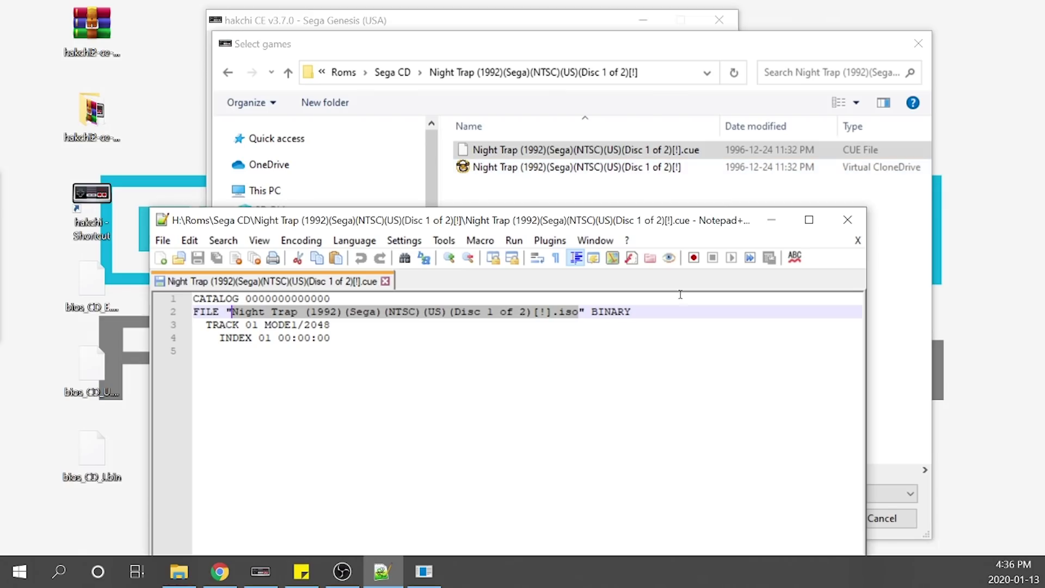
click(848, 219)
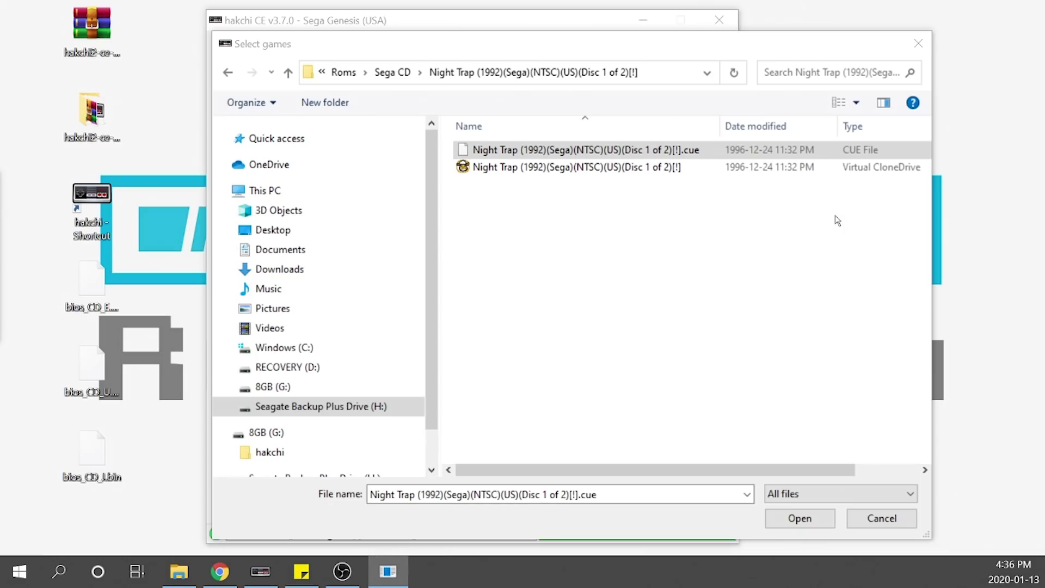
Add the Night Trap Disc 1 .cue file and assign it the Sega - Mega-CD - Sega CD console with the PicoDrive core.
double_click(604, 155)
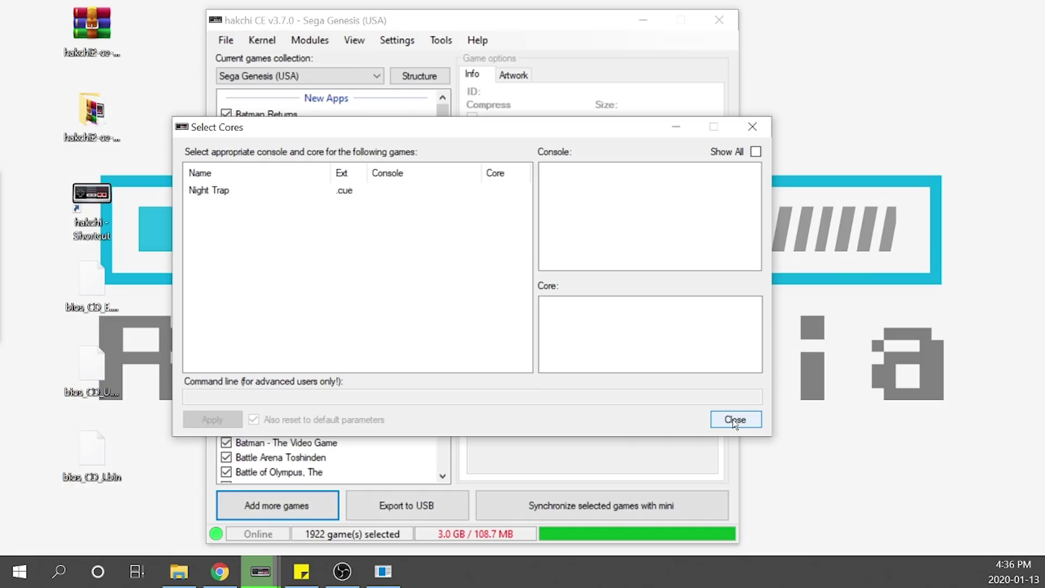
click(216, 191)
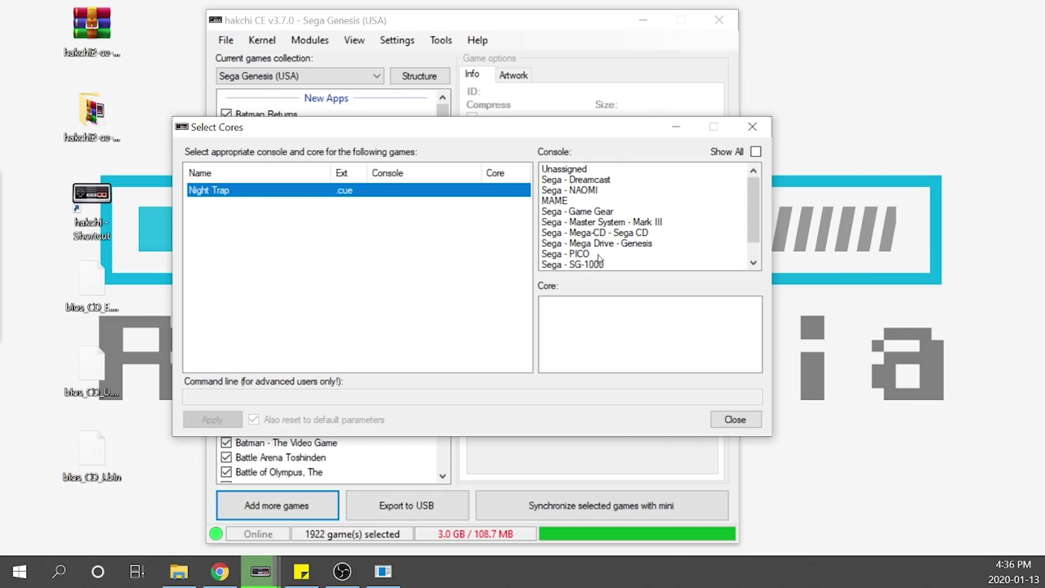
click(614, 235)
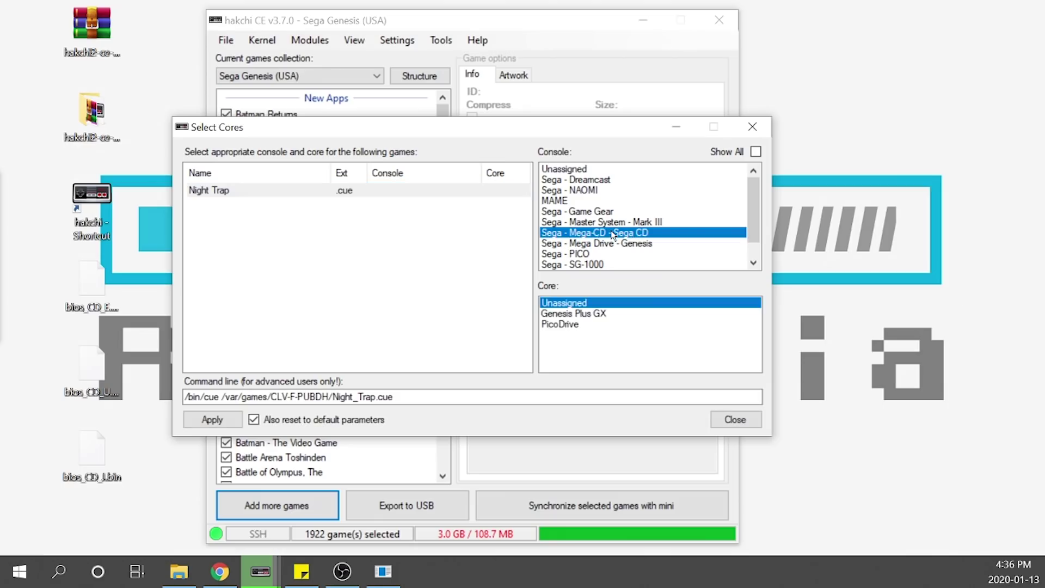
click(563, 325)
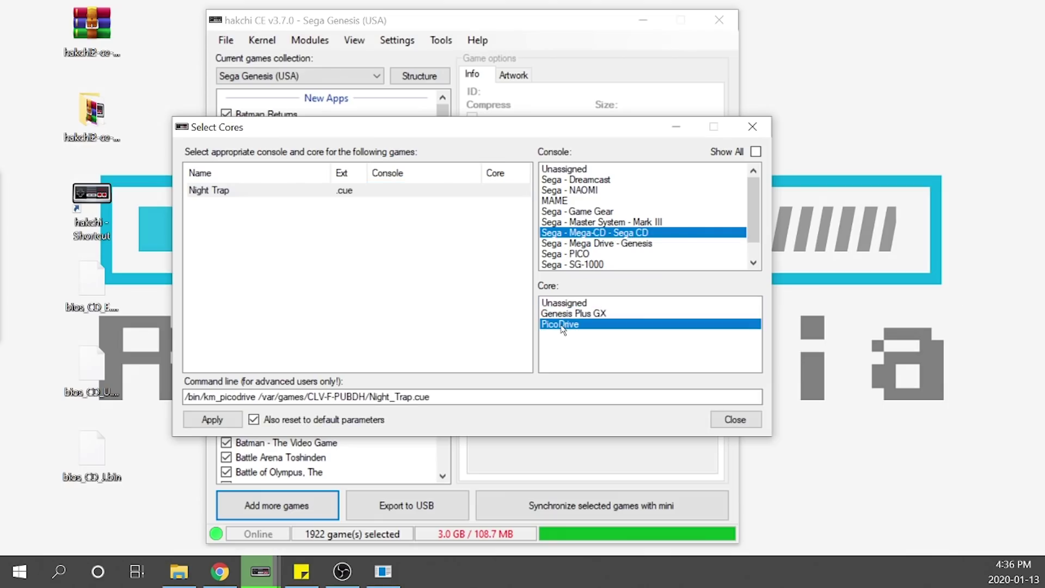
click(212, 420)
click(735, 419)
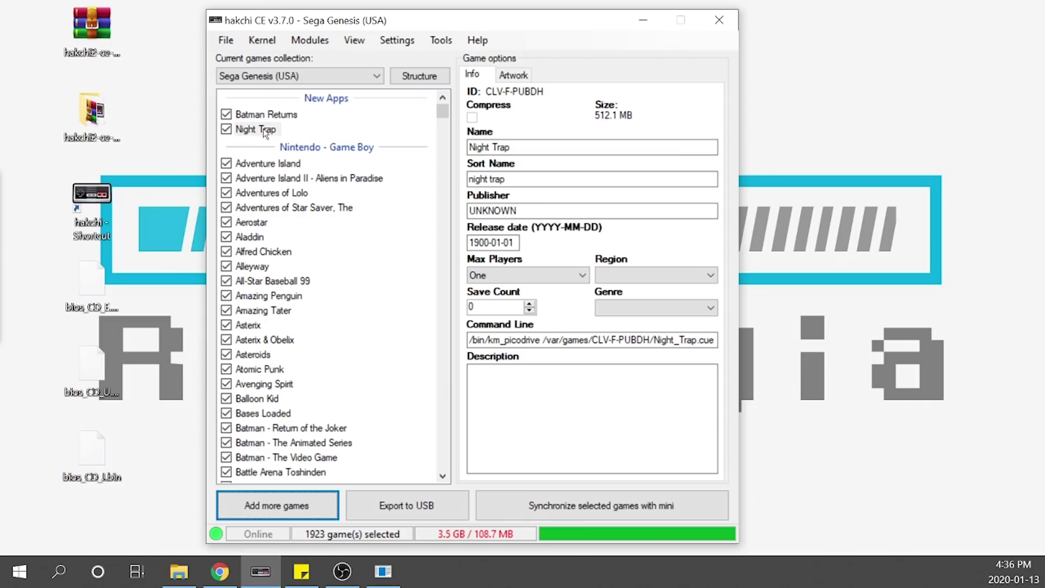
Show the Night Trap game folder in Windows Explorer, copy the Disc 2 of 2 .cue and image files into it and close both folders.
right_click(275, 131)
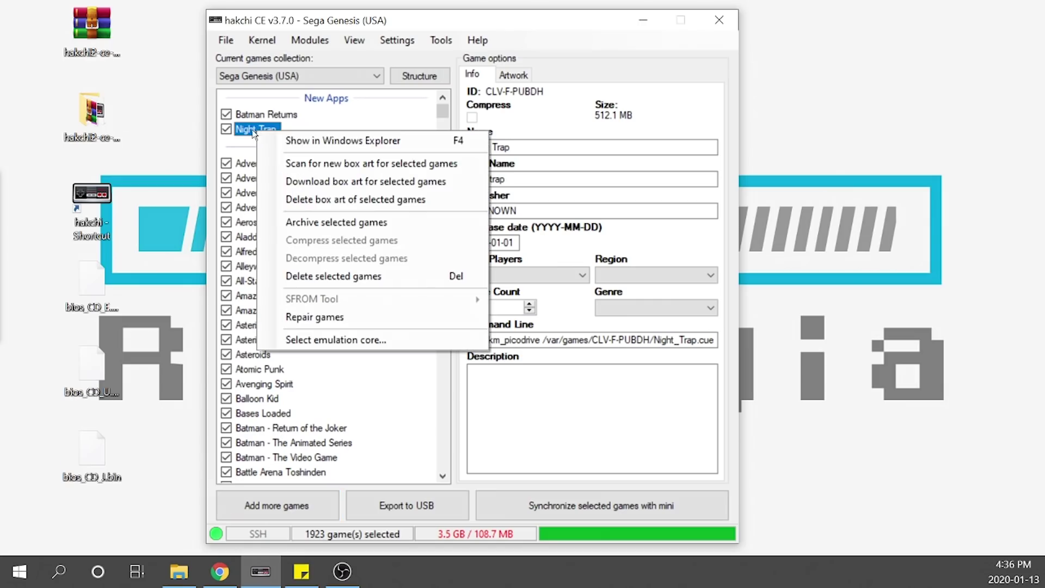
click(305, 141)
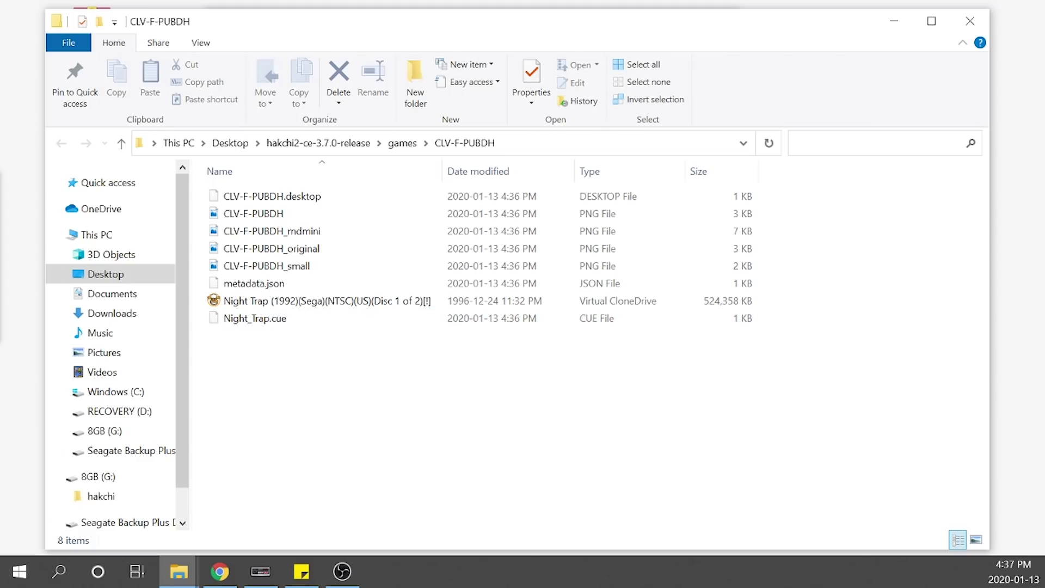
drag(829, 250, 261, 456)
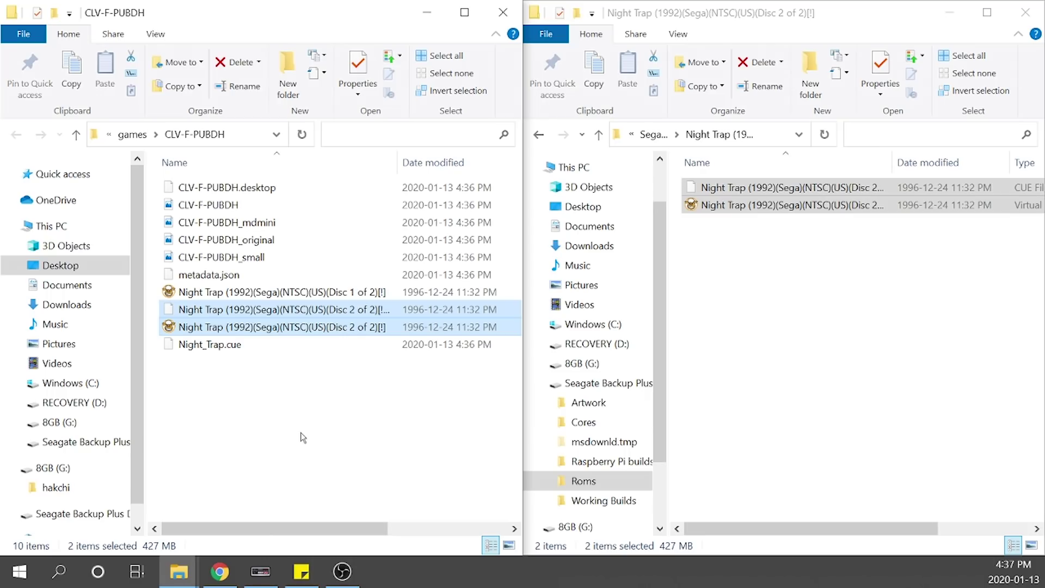
click(1025, 12)
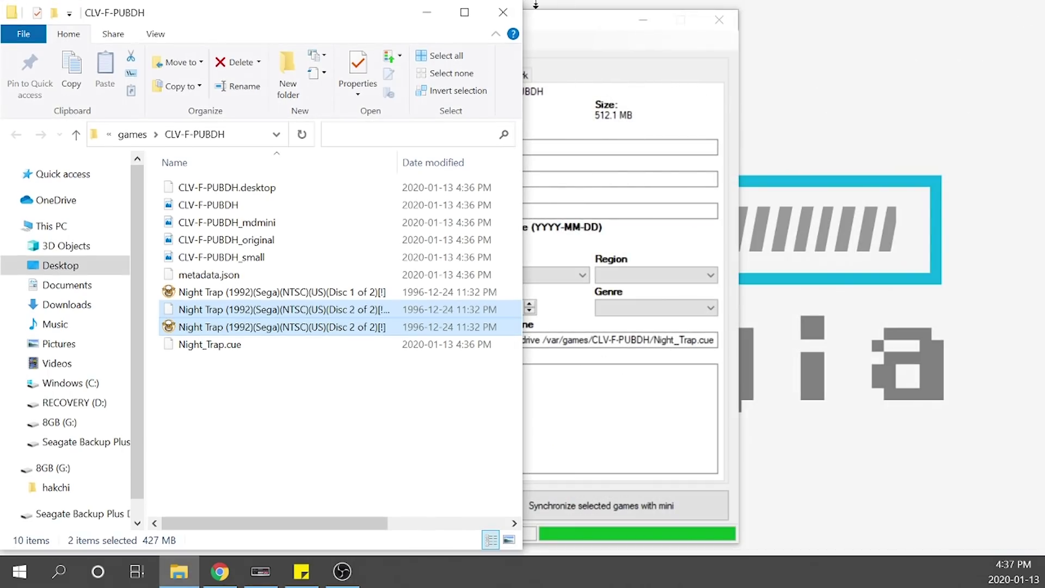
click(503, 12)
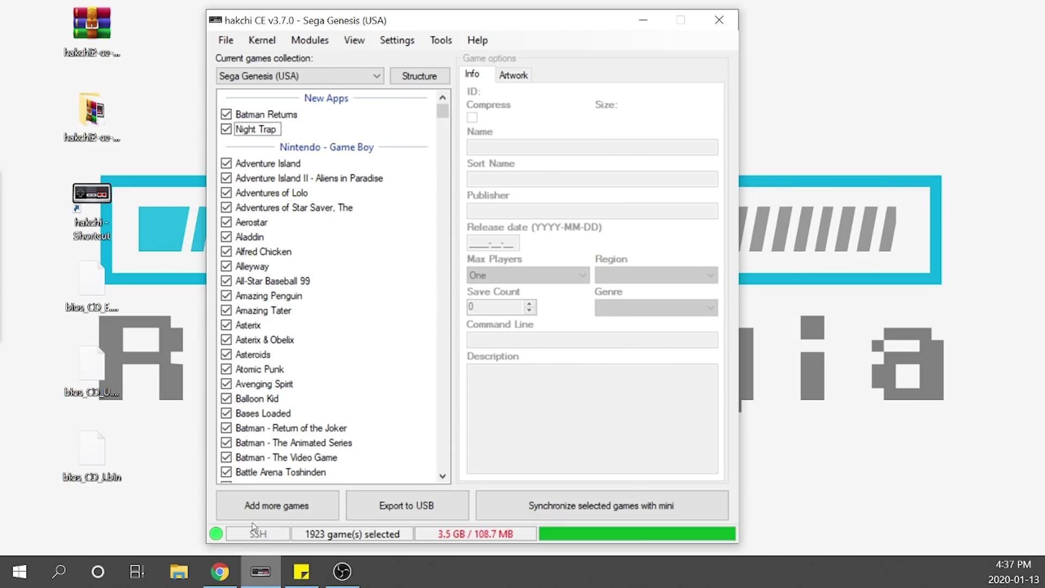
Add Earthworm Jim - Special Edition.chd and assign it the Sega - Mega-CD - Sega CD console with the Genesis Plus GX core.
click(258, 506)
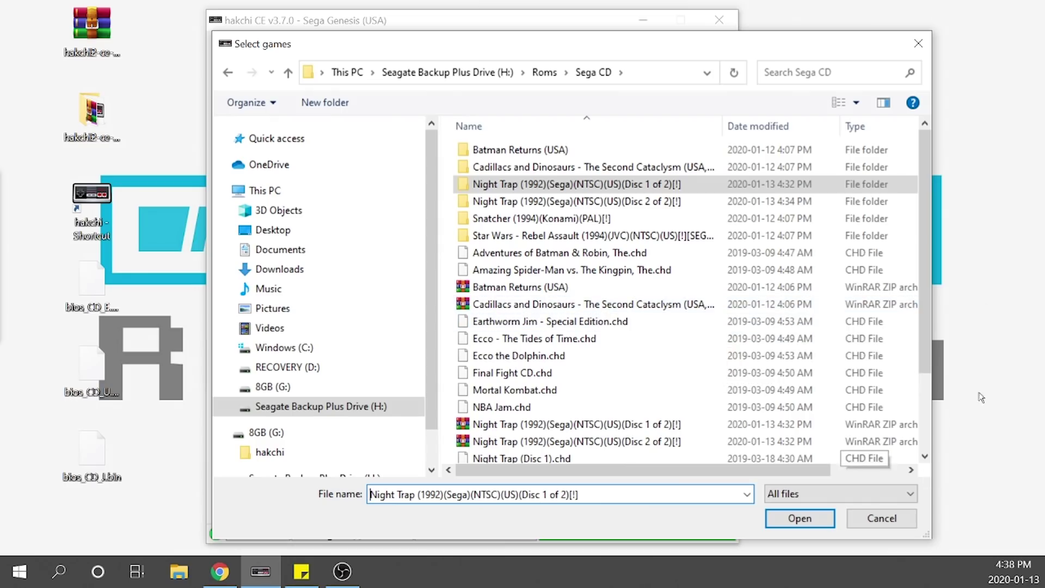
double_click(592, 321)
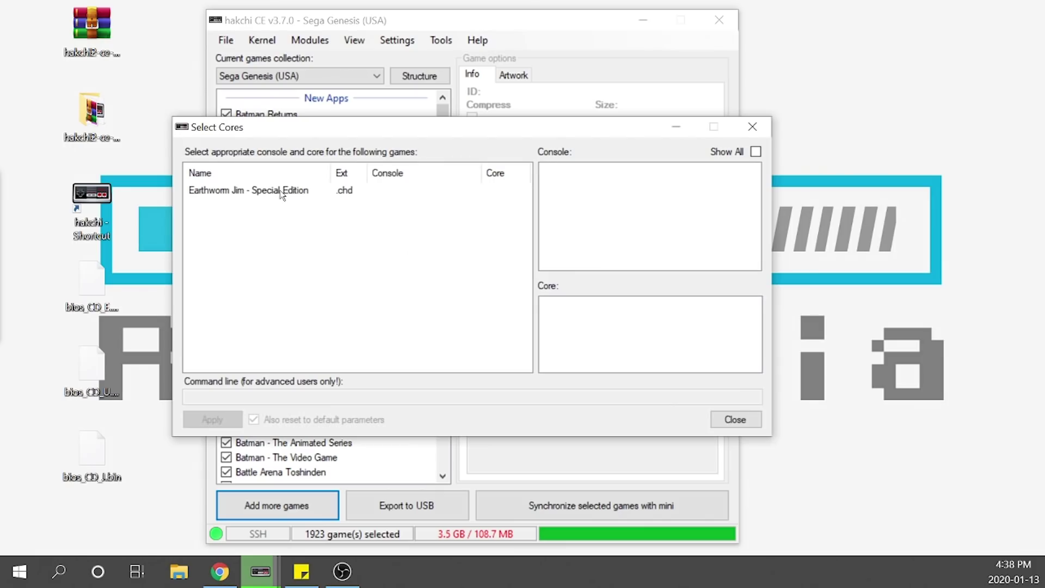
click(279, 189)
click(621, 232)
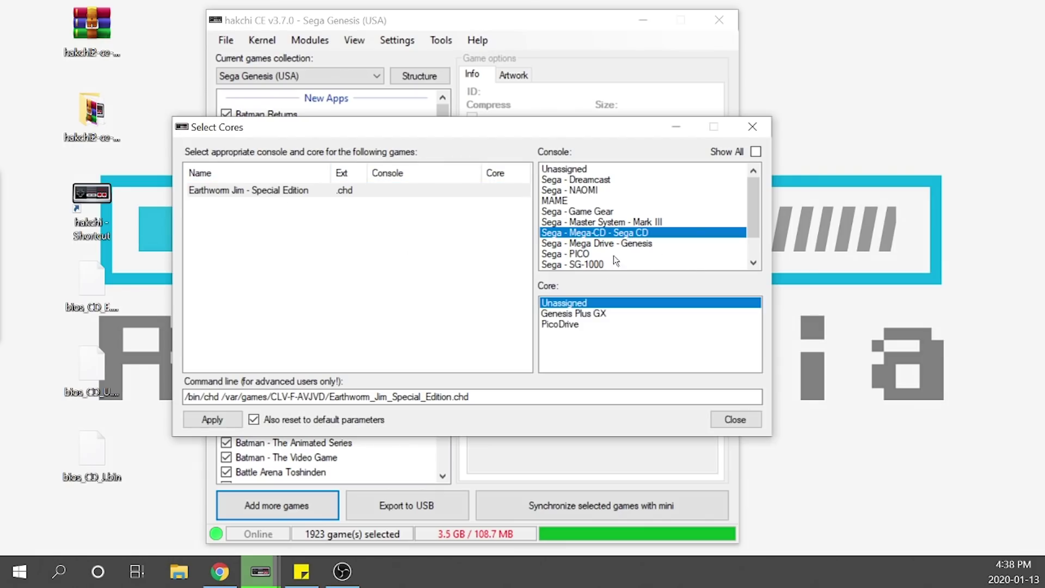
click(589, 315)
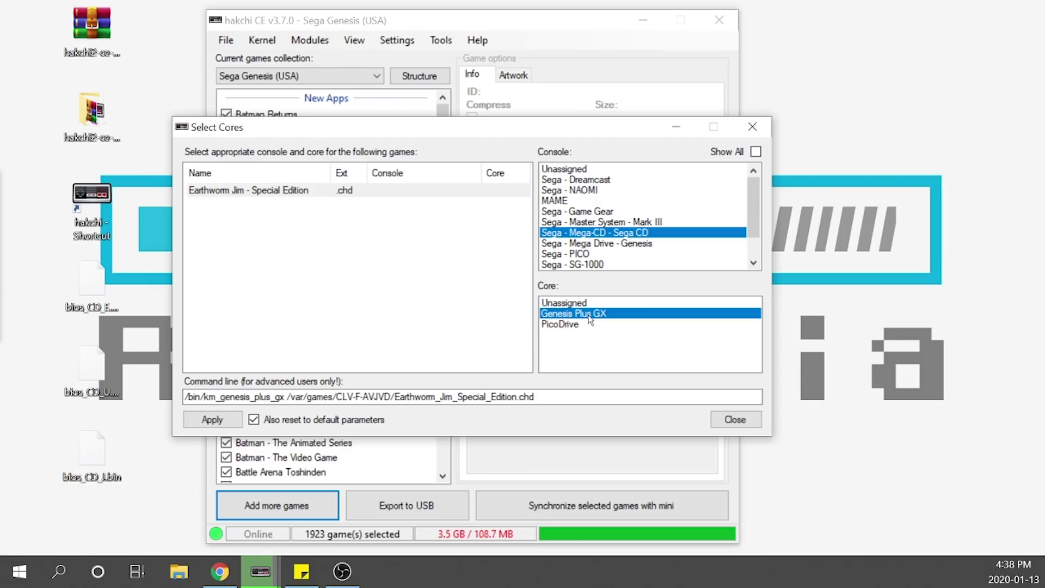
click(212, 420)
click(735, 421)
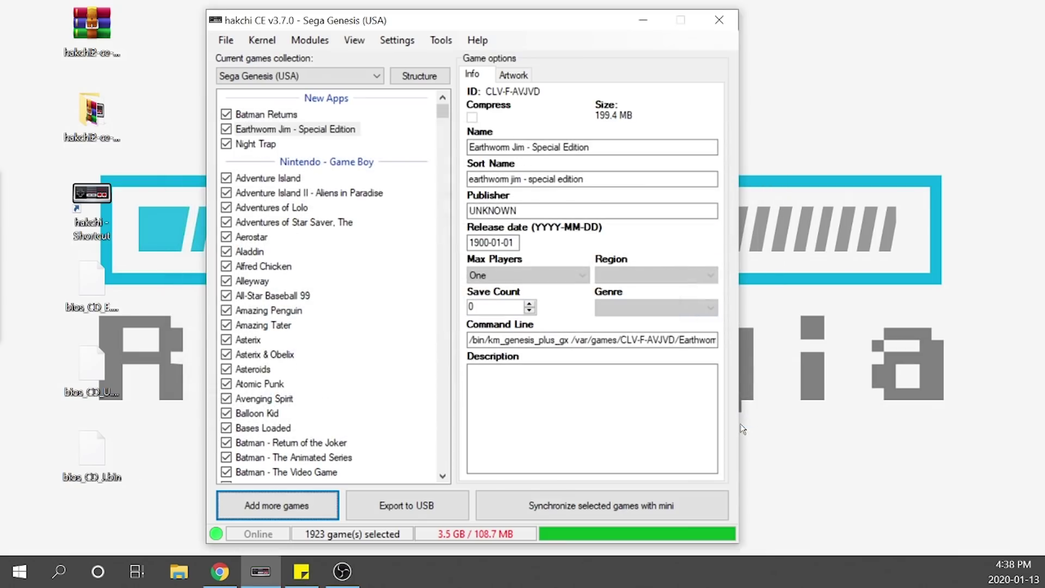
right_click(328, 136)
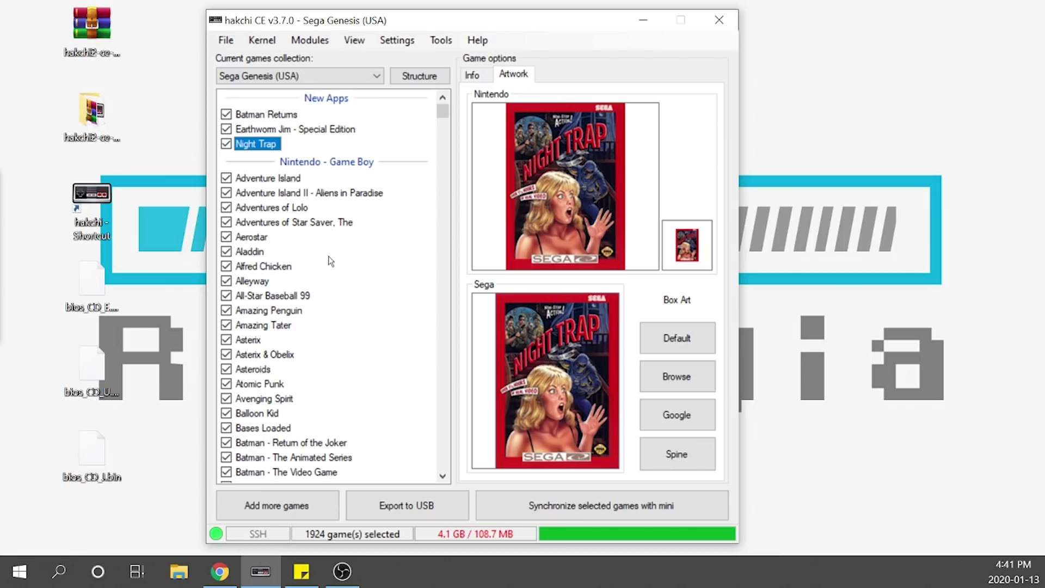
Start exporting the selected games to the USB drive G:\ (8GB) and proceed to the Folders Manager.
click(377, 511)
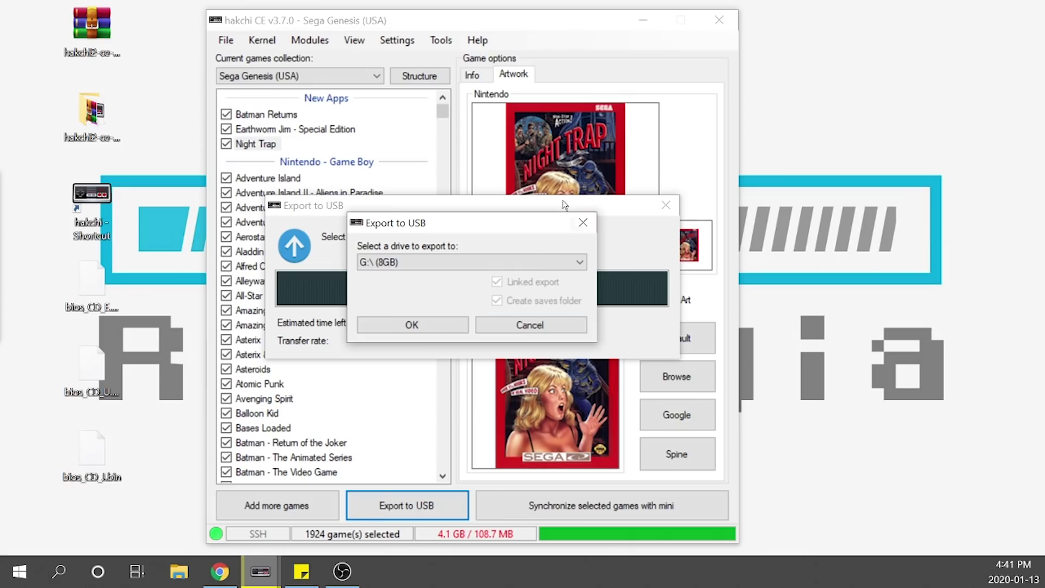
click(486, 264)
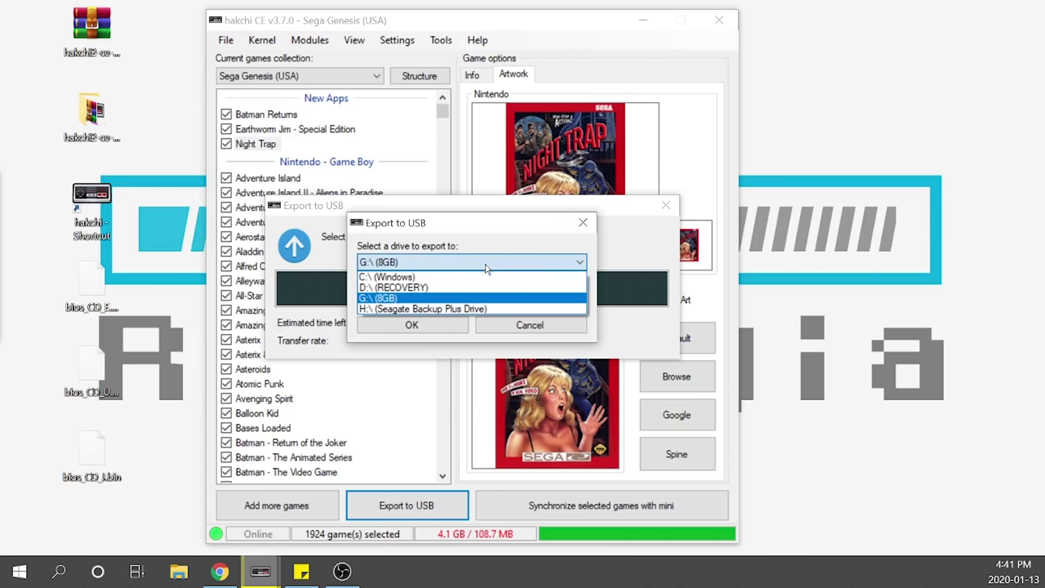
click(447, 300)
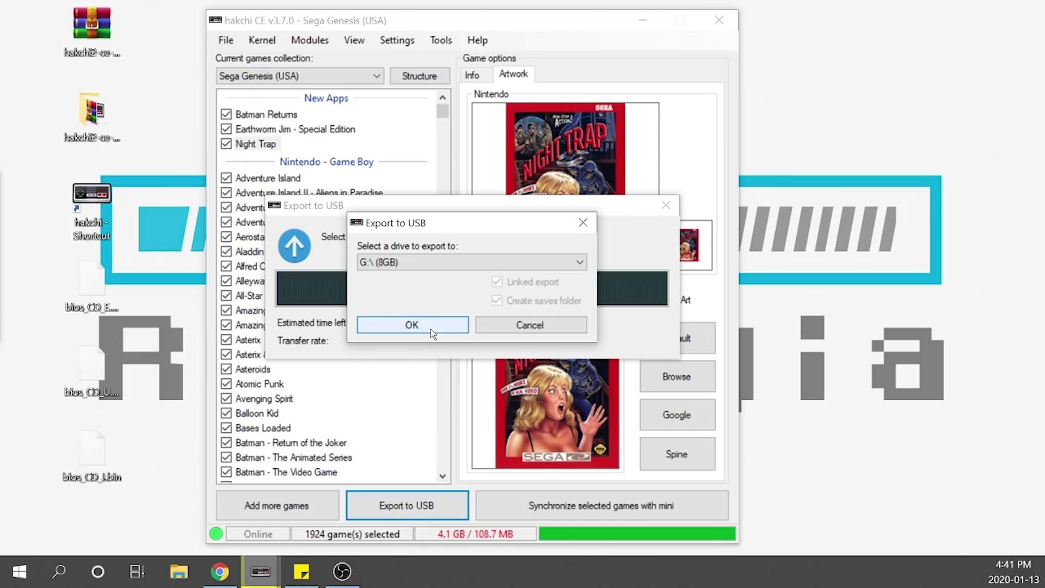
click(430, 326)
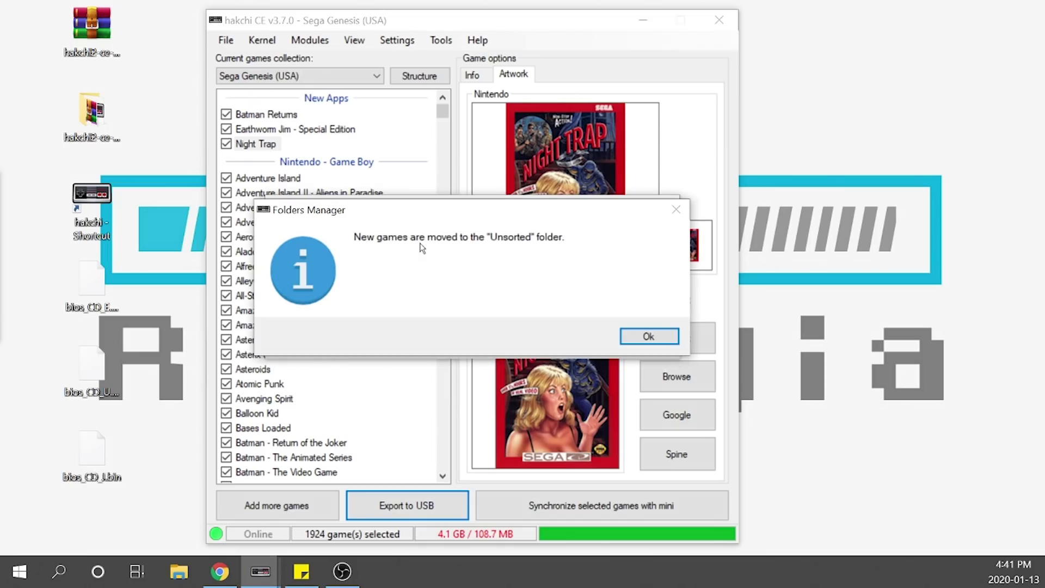
click(643, 339)
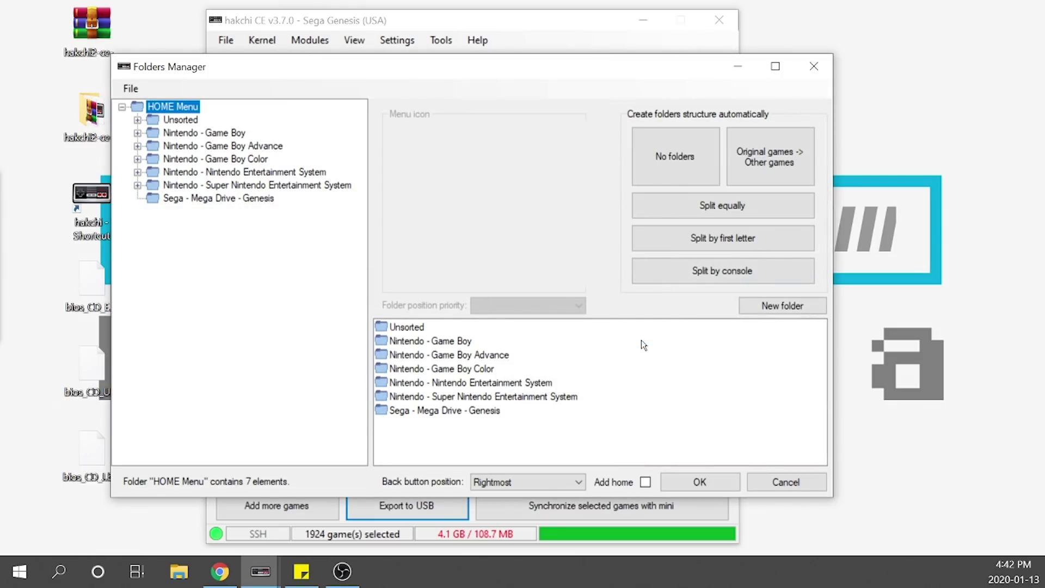
Split the three games in the Unsorted folder by console and move the resulting Sega - Mega-CD - Sega CD folder to the HOME Menu level.
click(153, 120)
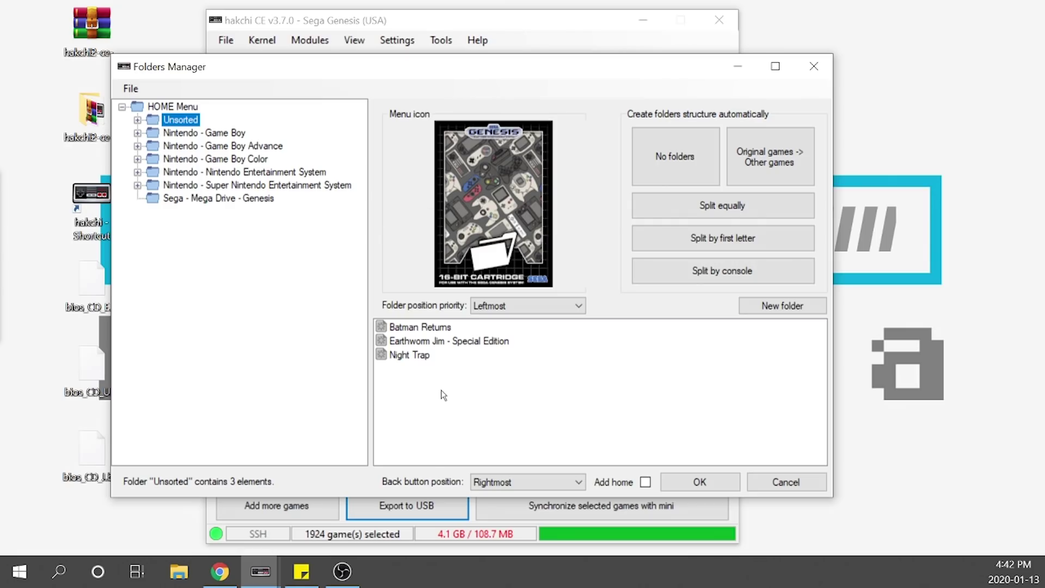
drag(443, 395, 381, 323)
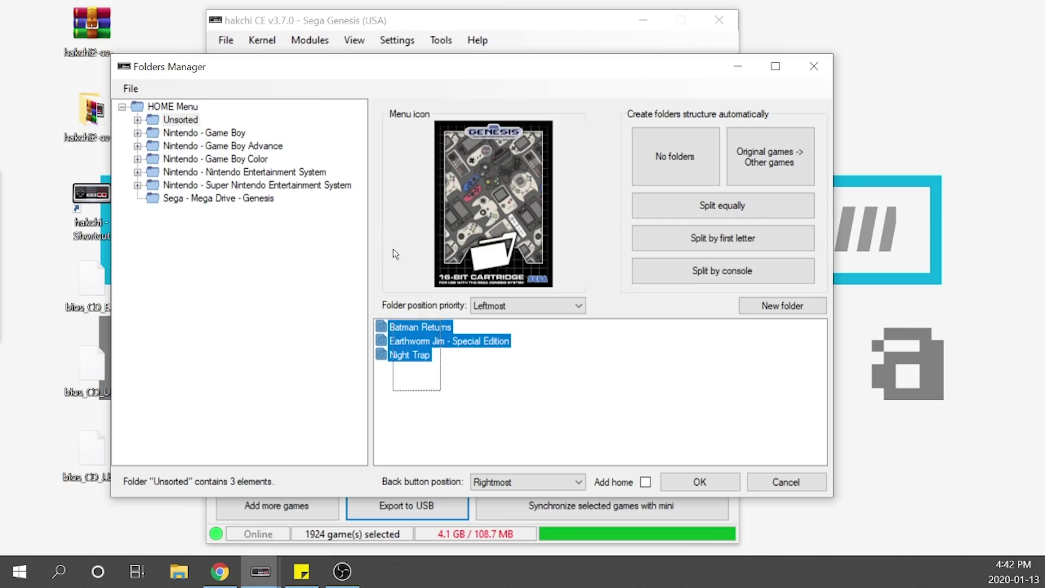
click(723, 269)
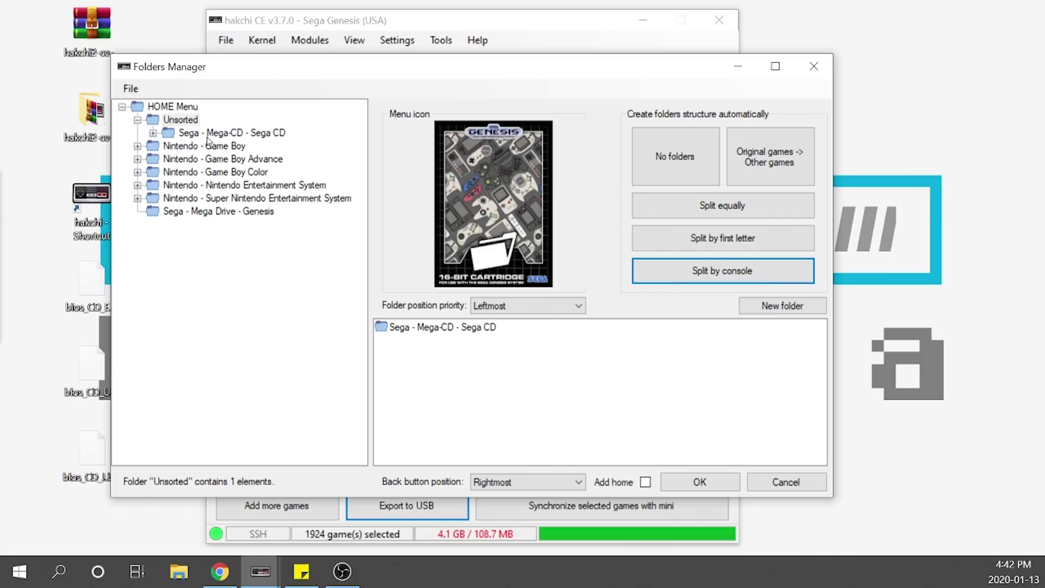
drag(206, 138, 142, 283)
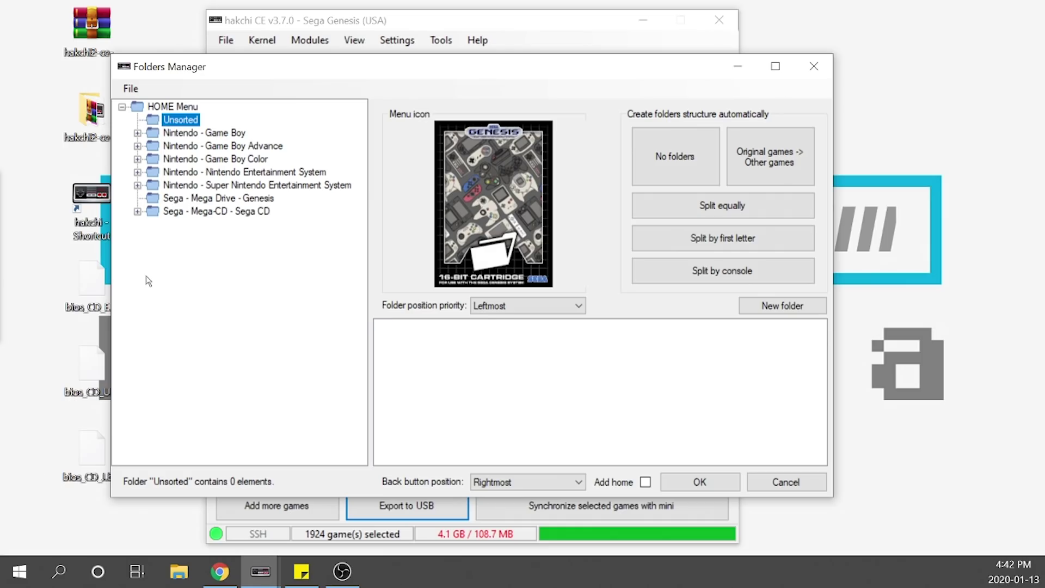
Delete the empty Unsorted folder from the HOME Menu.
right_click(161, 118)
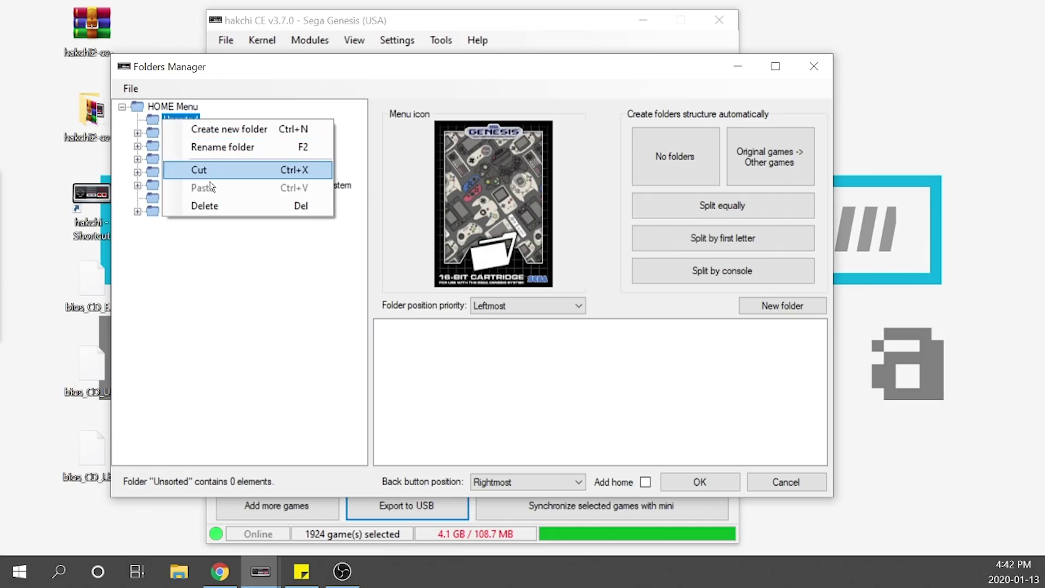
click(212, 207)
click(573, 338)
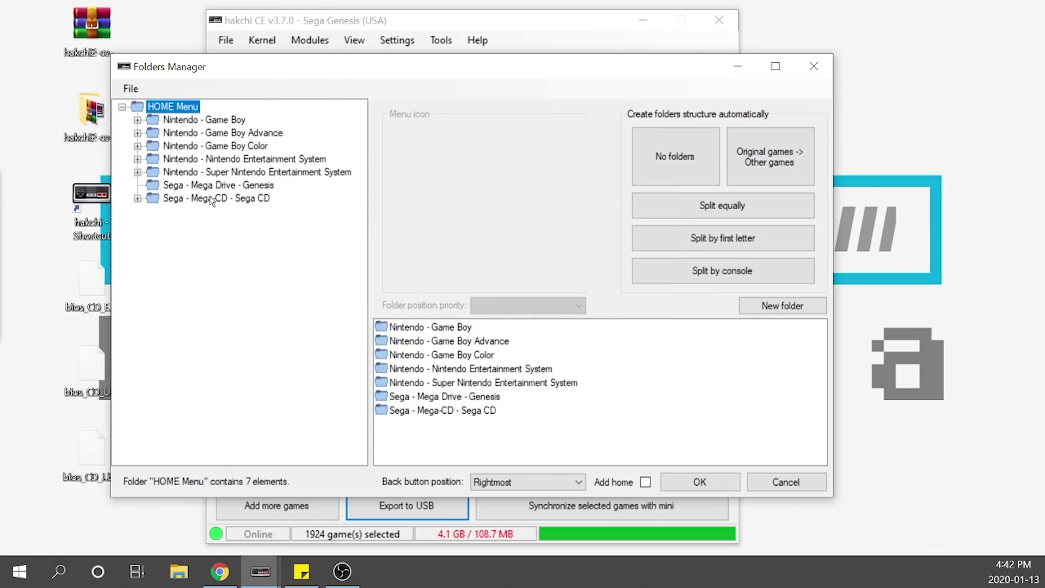
Set the menu icon of the Sega - Mega-CD - Sega CD folder to folder_system_segacd.
click(210, 198)
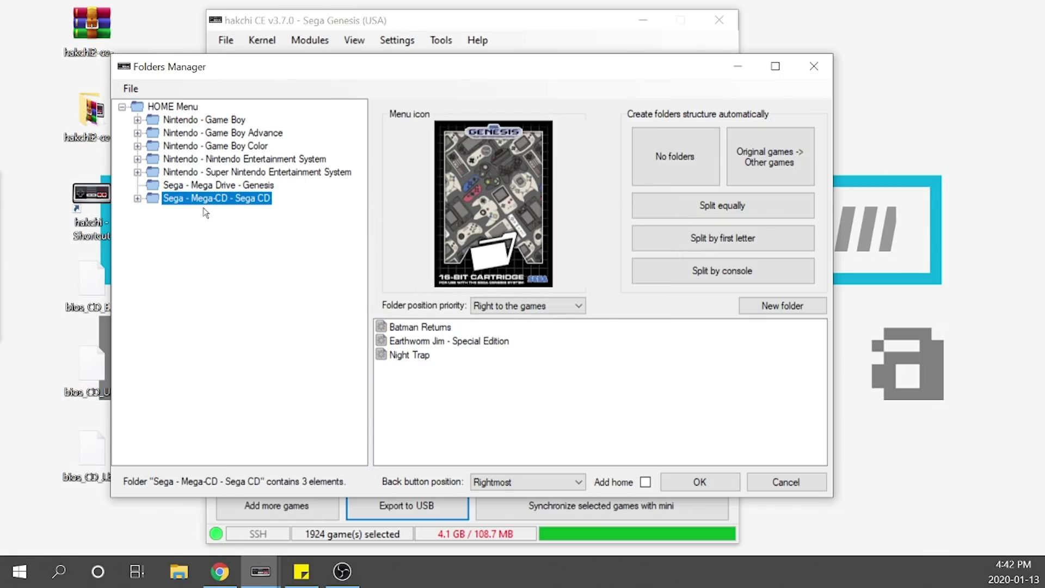
click(496, 189)
scroll(375, 283, down, 10)
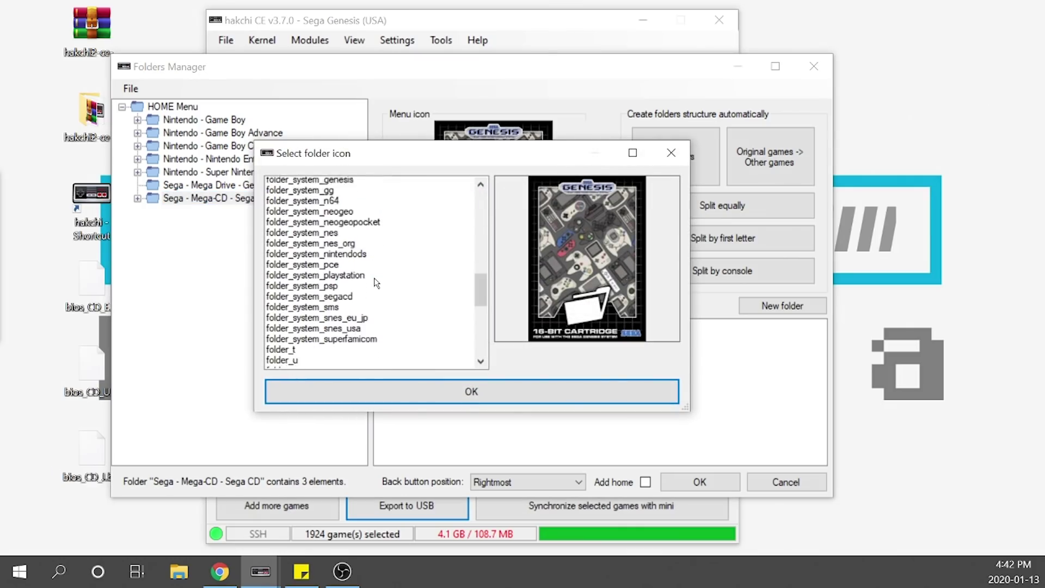
click(350, 268)
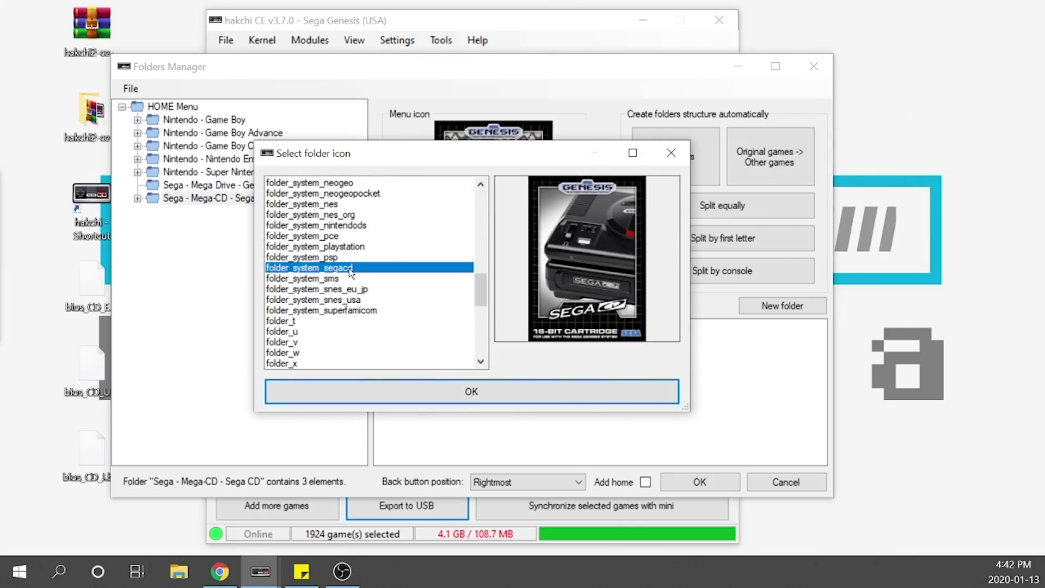
click(379, 400)
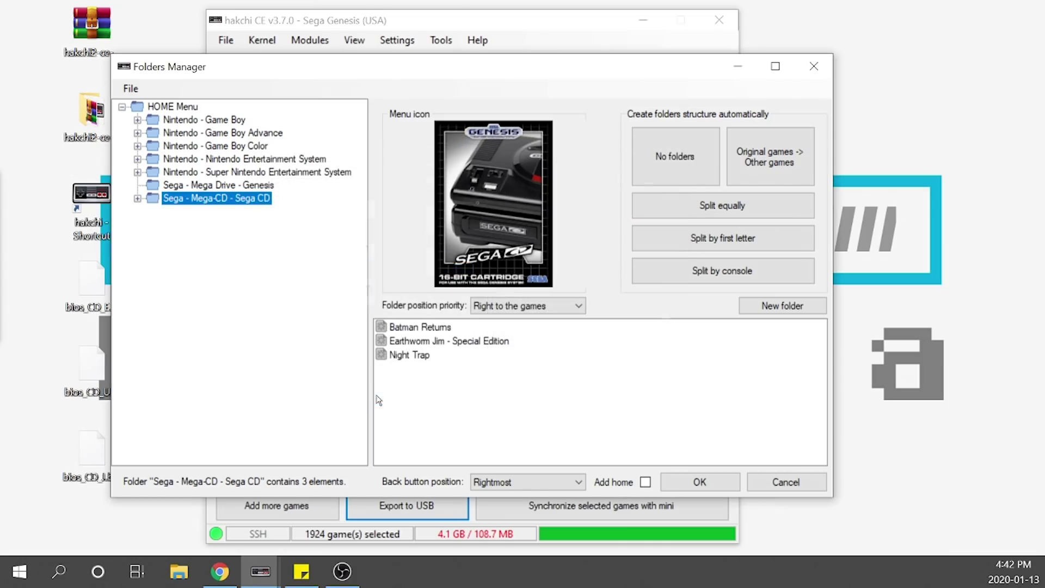
Review the menu icons of all the console folders and accept the folder structure to run the export.
click(240, 133)
click(237, 121)
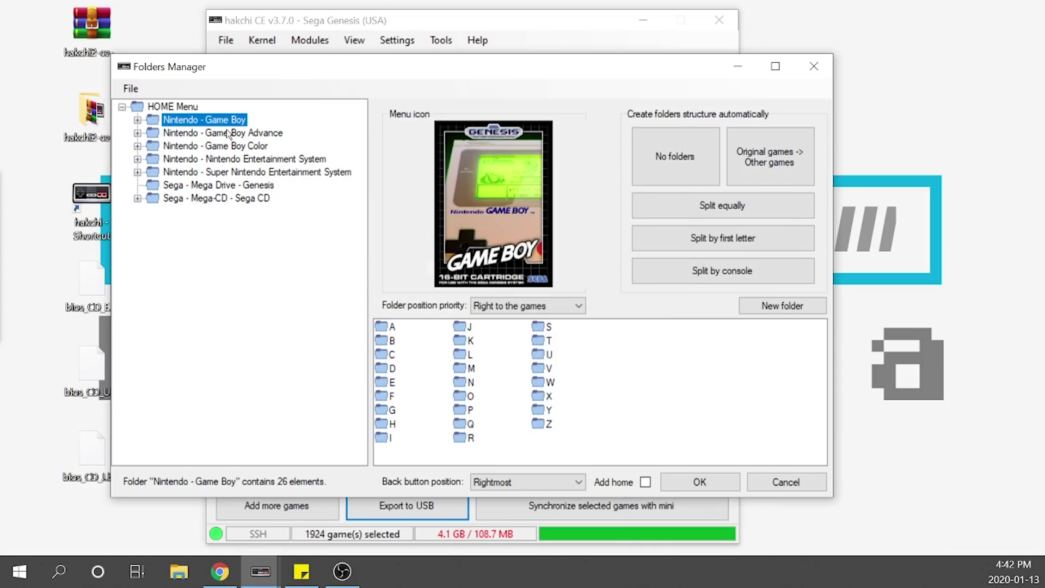
click(228, 133)
click(226, 145)
click(222, 159)
click(219, 172)
click(216, 185)
click(215, 199)
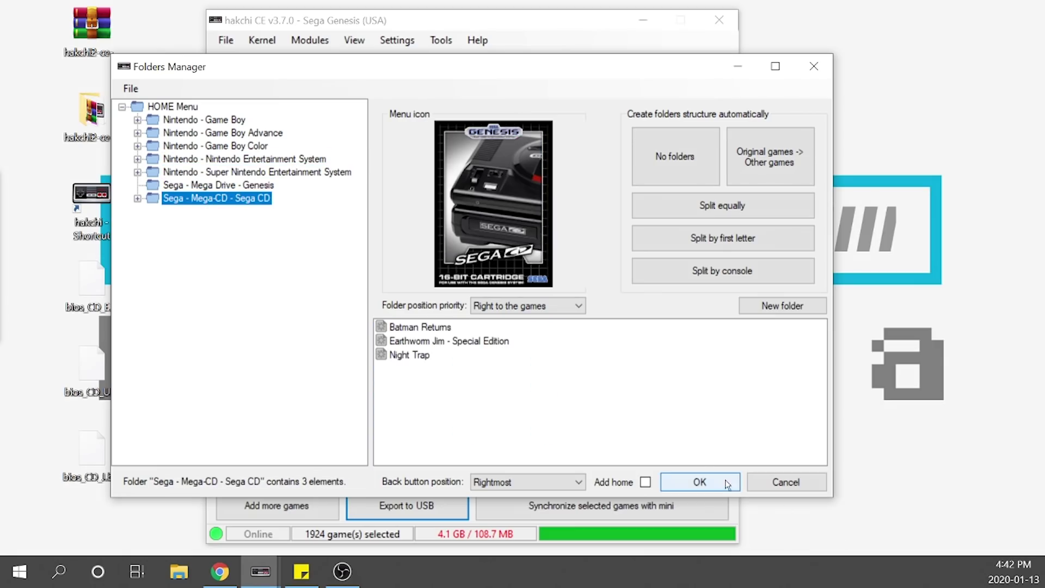
click(705, 481)
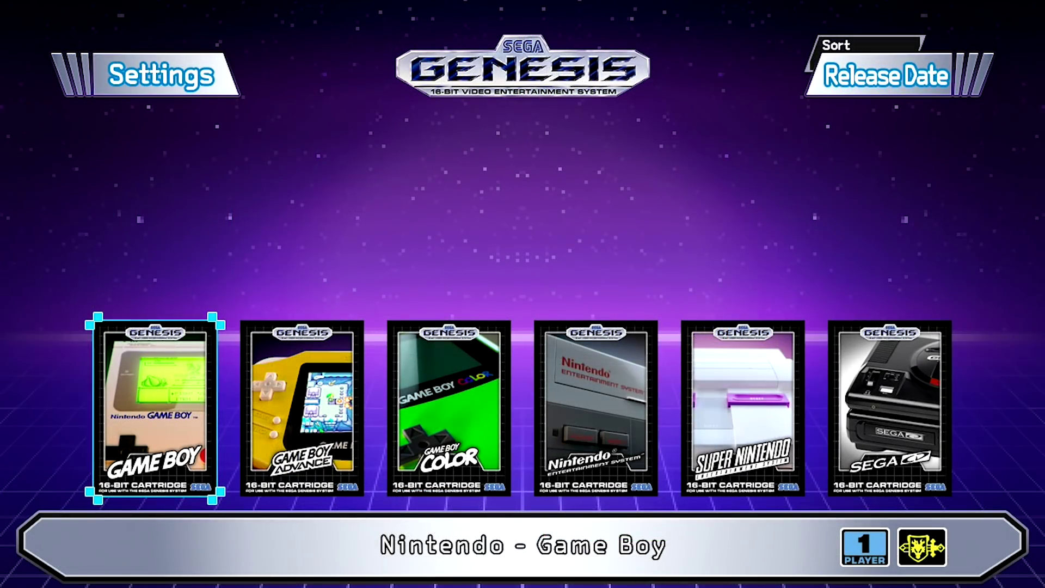
Switch to the Sega Genesis mini's home menu, browse its console folders and open the Sega - Mega-CD - Sega CD folder.
key(Right)
key(Right)
key(Right)
key(Right)
key(Right)
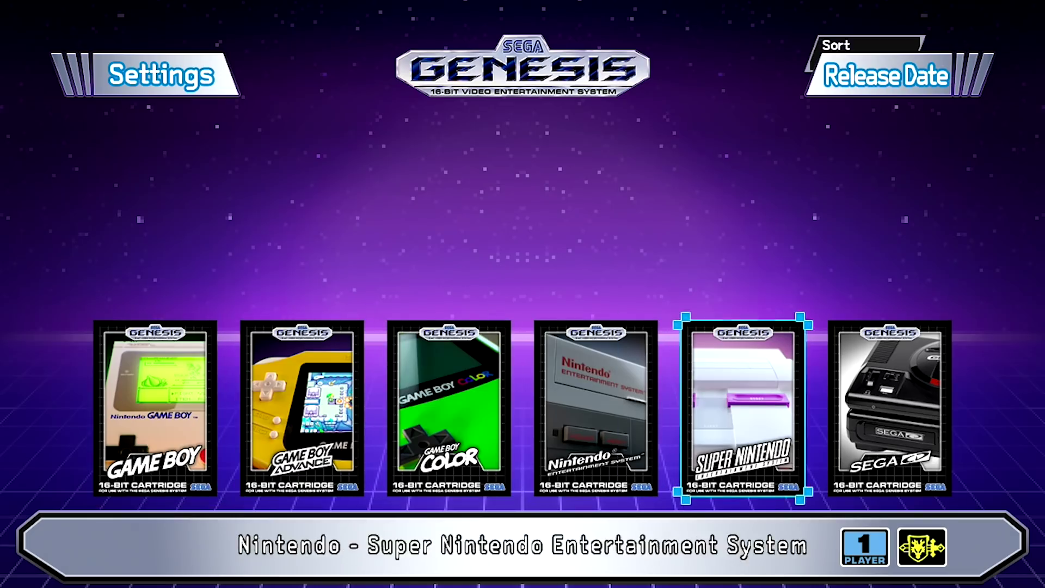
key(Left)
key(Left)
key(Left)
key(Left)
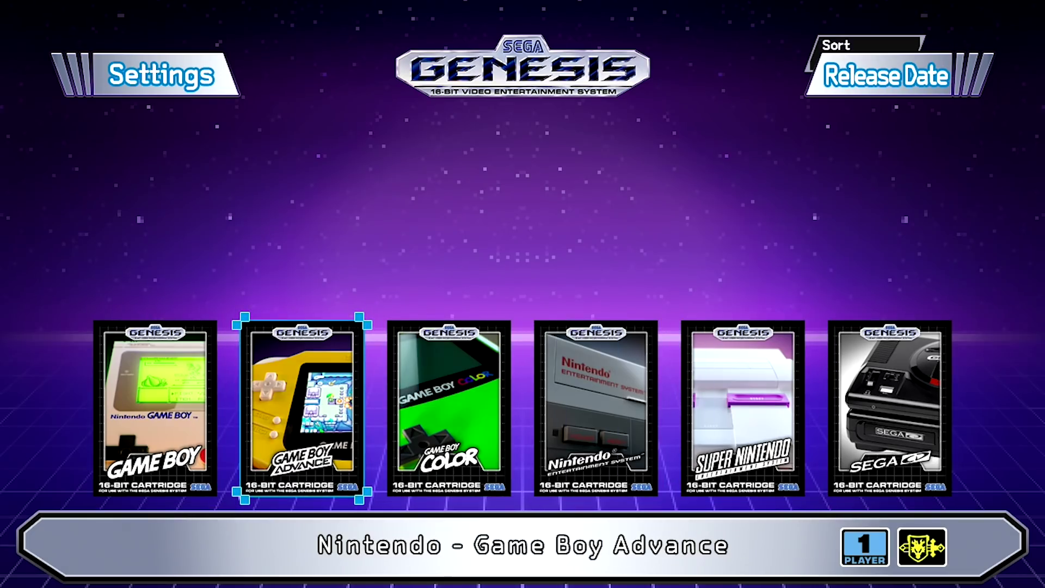
key(Right)
key(Right)
key(Right)
key(Right)
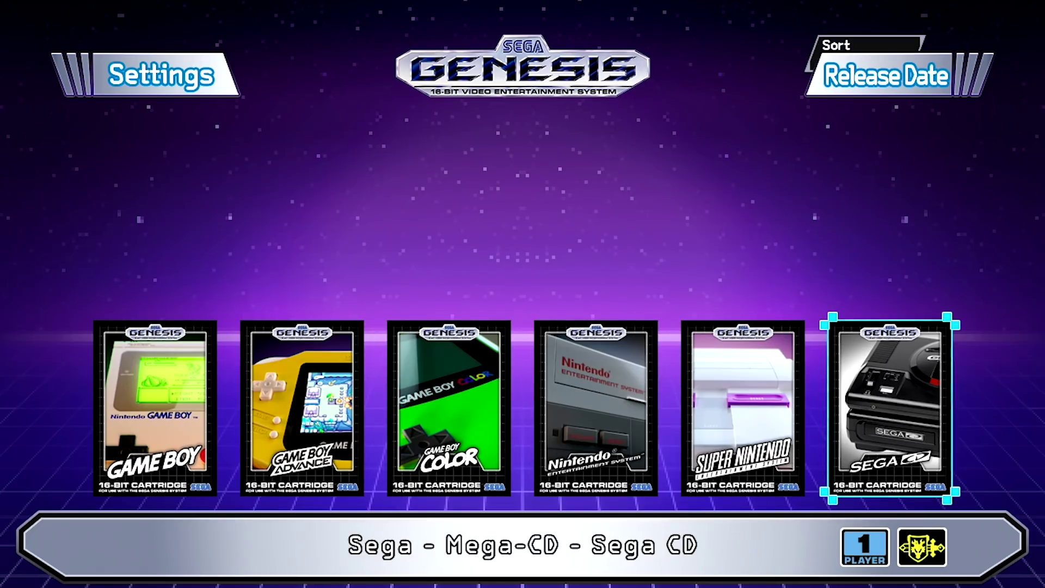
key(Return)
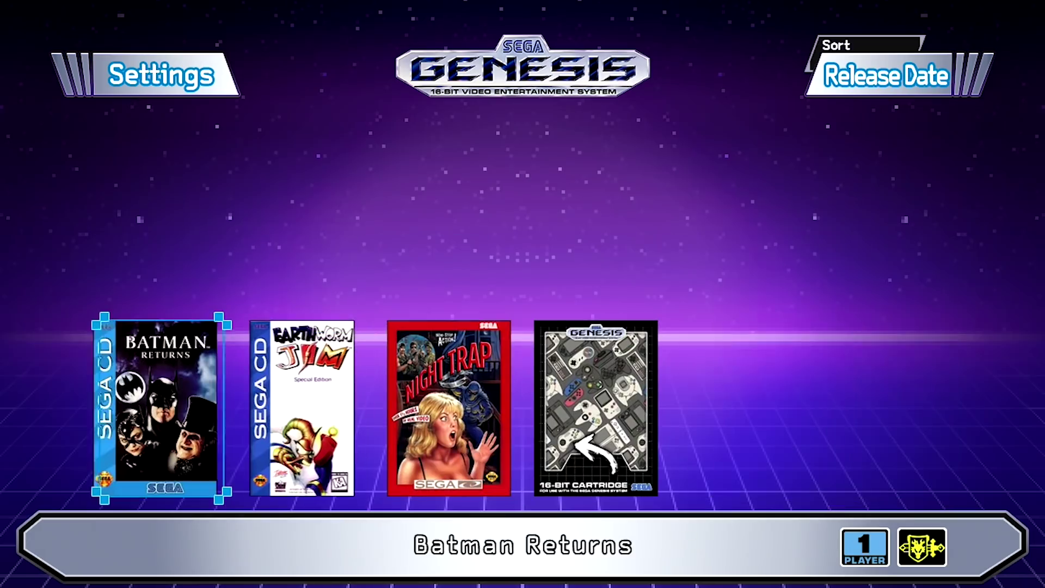
Look through the Sega CD games as far as Night Trap and return to Batman Returns.
key(Right)
key(Right)
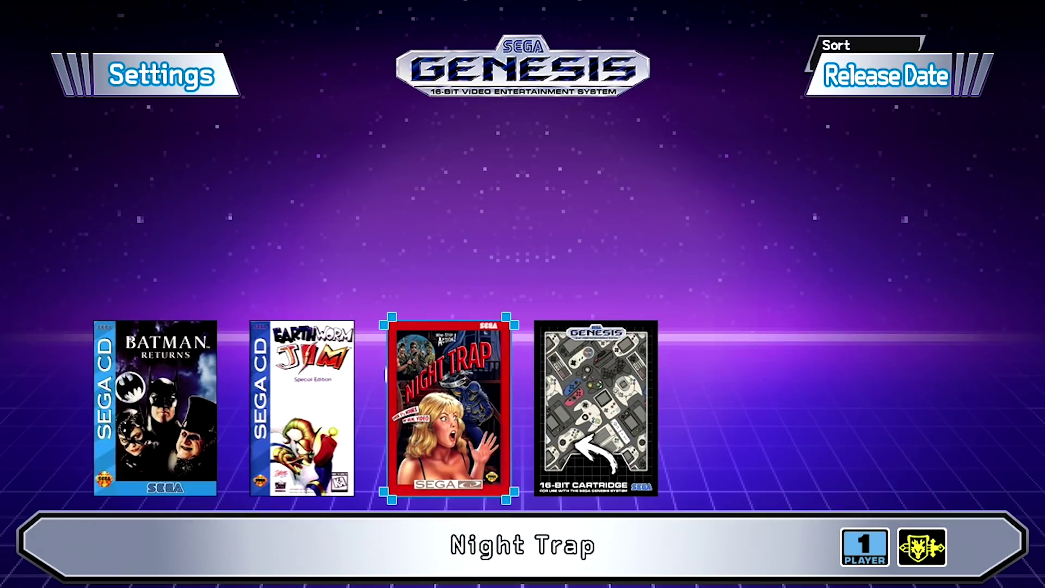
key(Left)
key(Left)
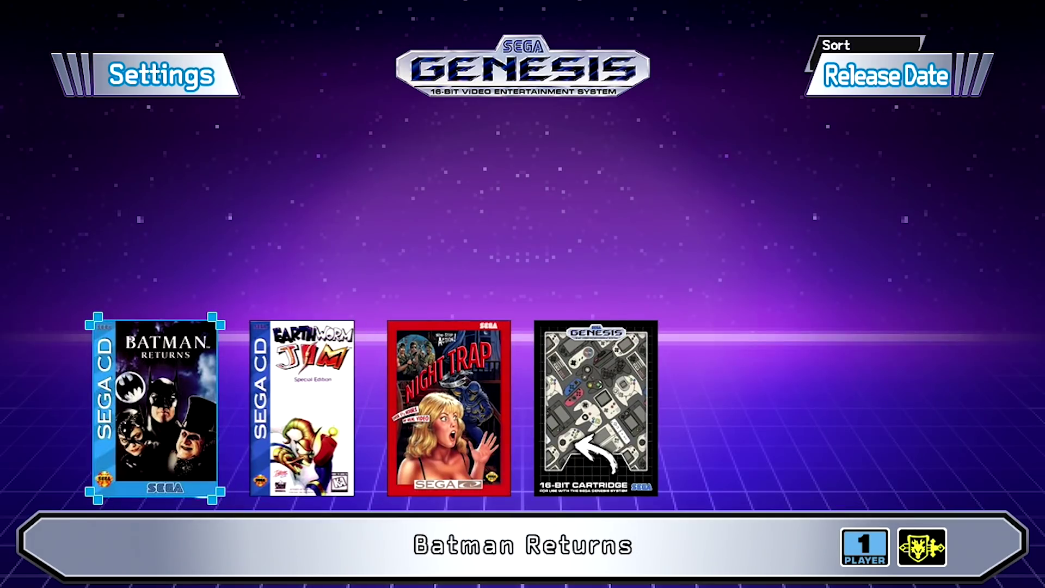
Pick Earthworm Jim - Special Edition among the Sega CD games and launch it.
key(Right)
key(Right)
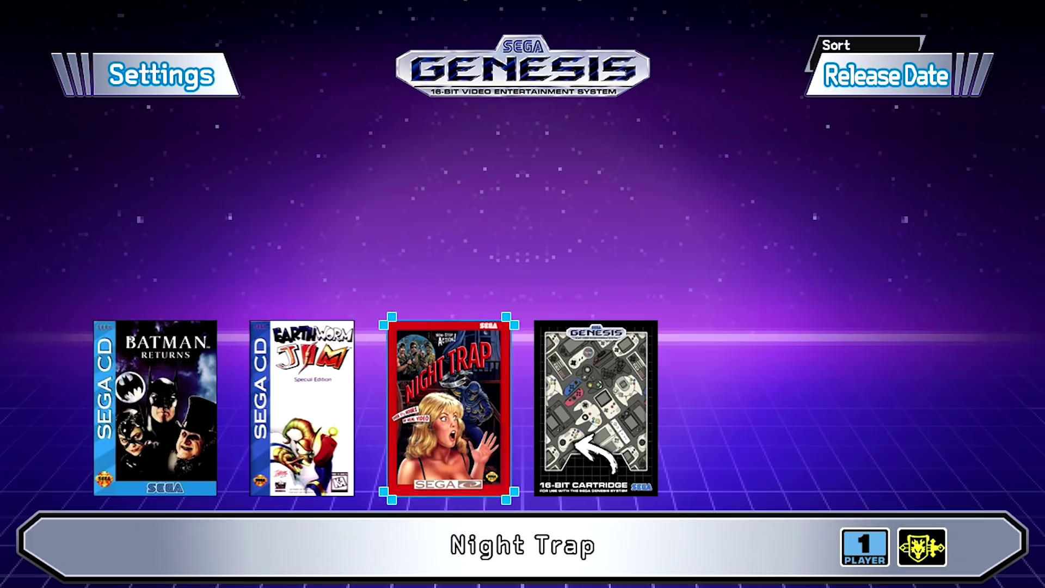
key(Left)
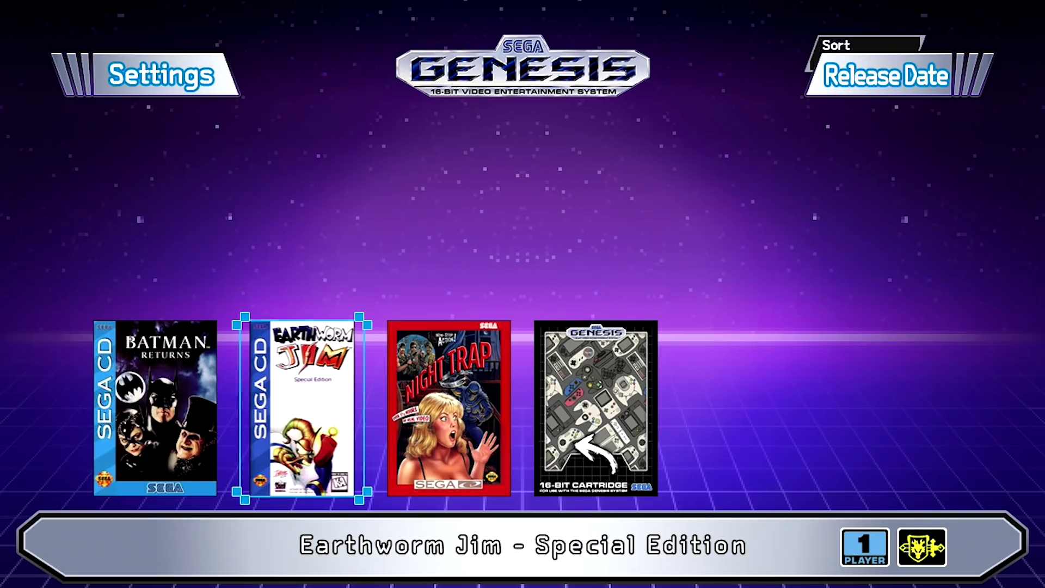
key(Return)
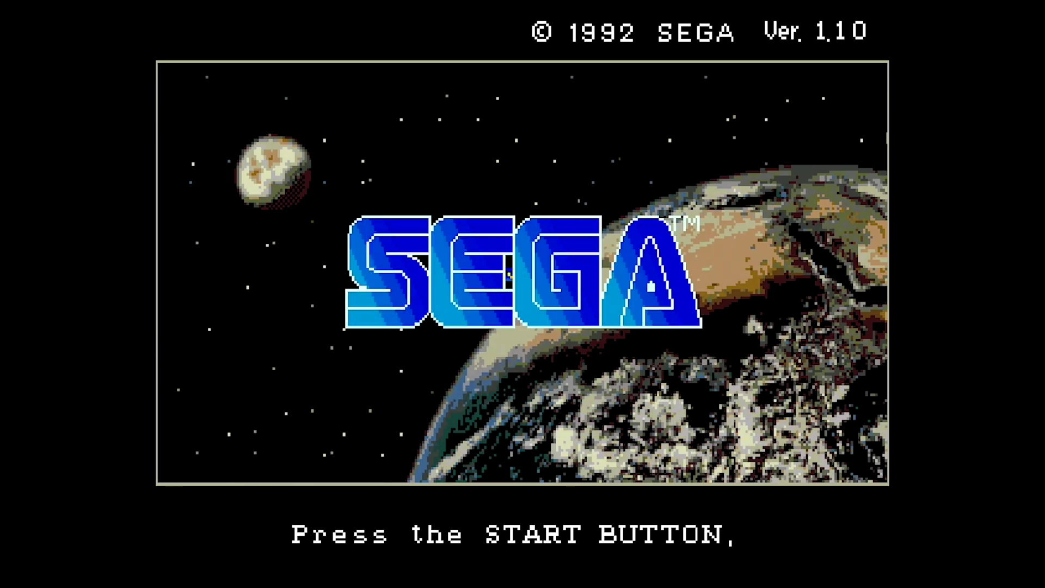
Open RetroArch's Quick Menu and Main Menu over the Sega CD BIOS screen, then resume and start the game.
key(F1)
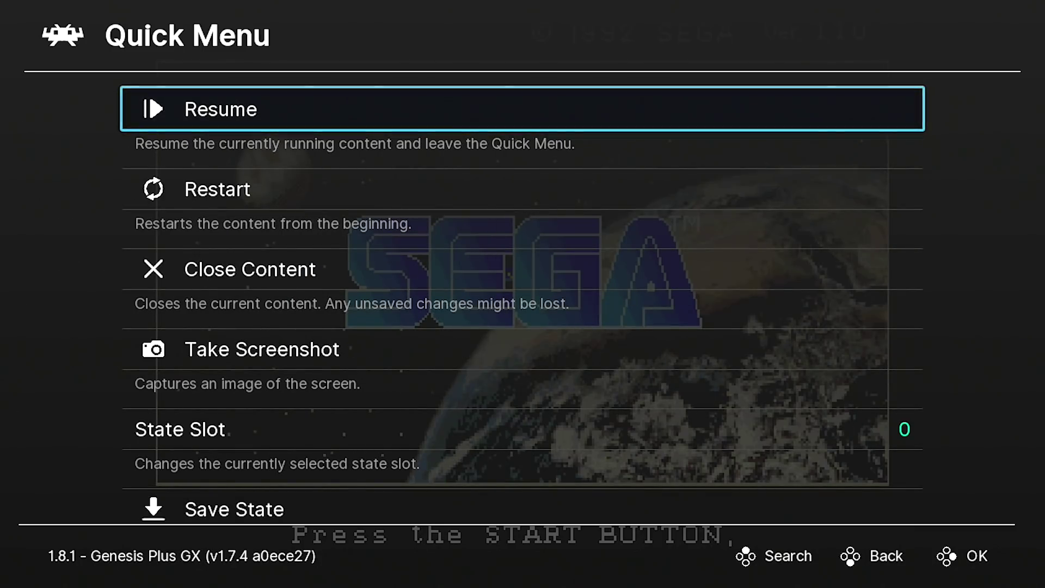
key(BackSpace)
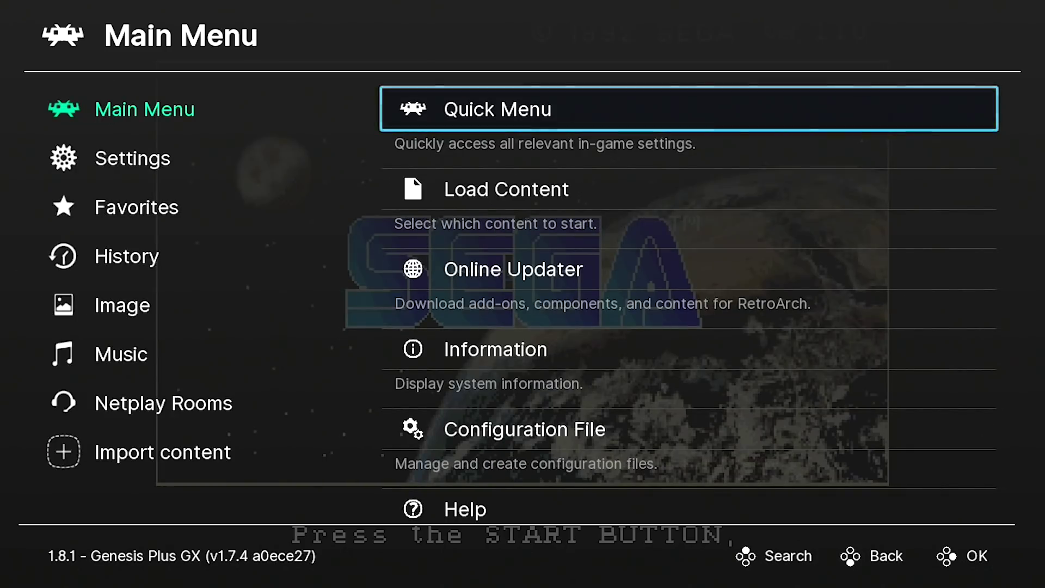
key(Return)
key(Return)
key(Return)
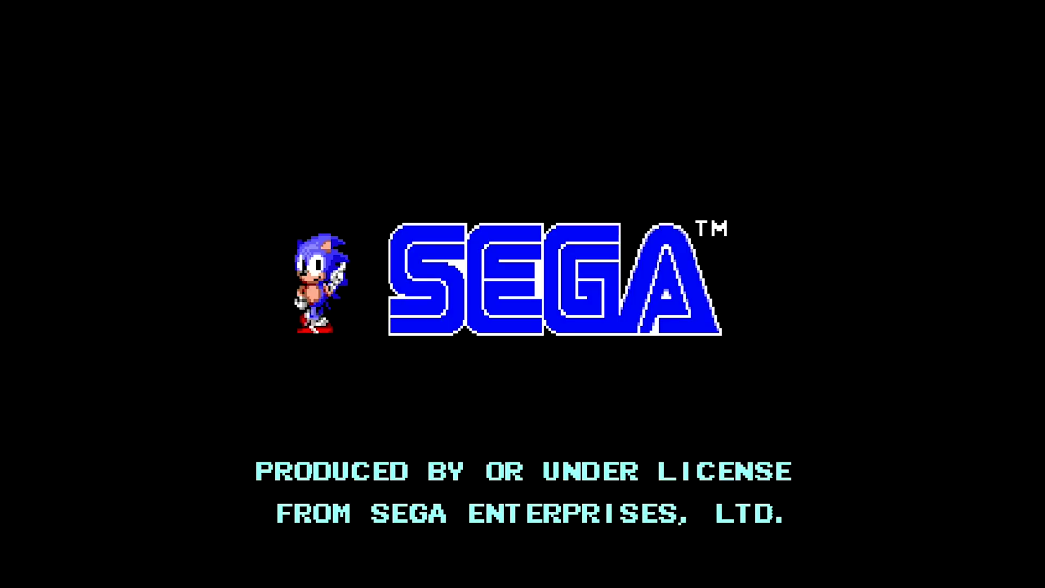